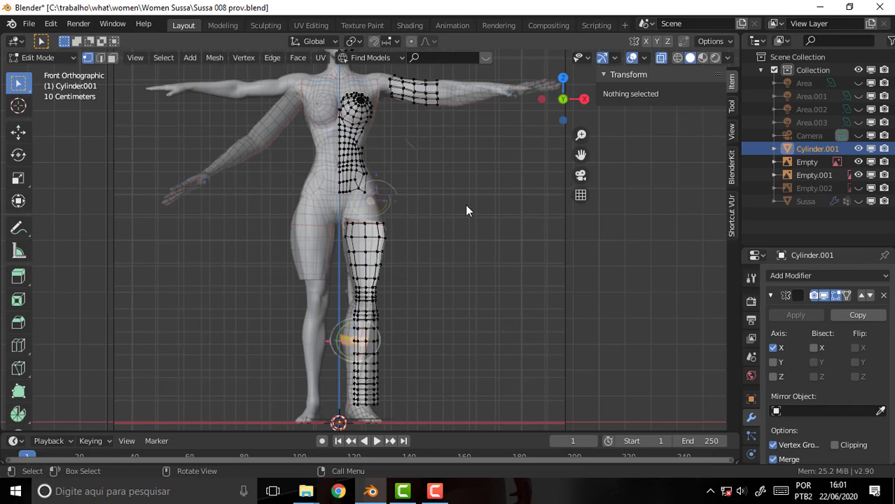
# Step: Inspect the leg and torso cages from orbited, right-side and front views
pyautogui.scroll(-5, 472, 188)
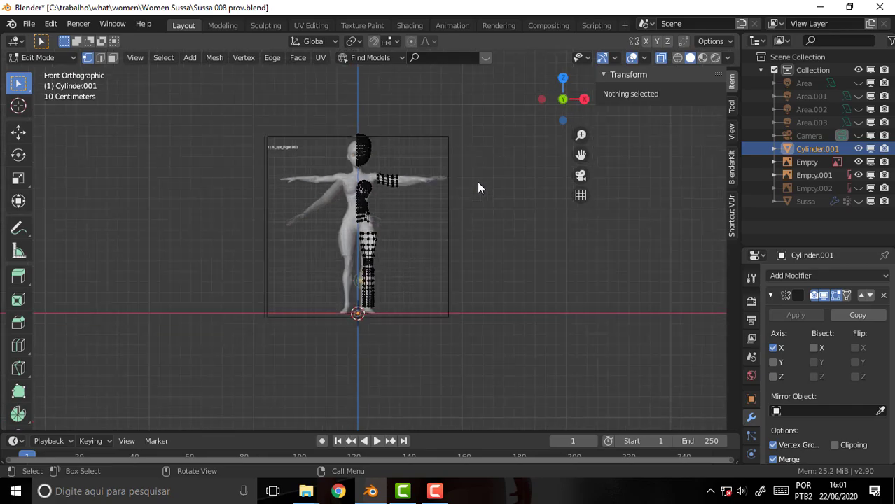
pyautogui.scroll(5, 477, 183)
pyautogui.scroll(3, 477, 182)
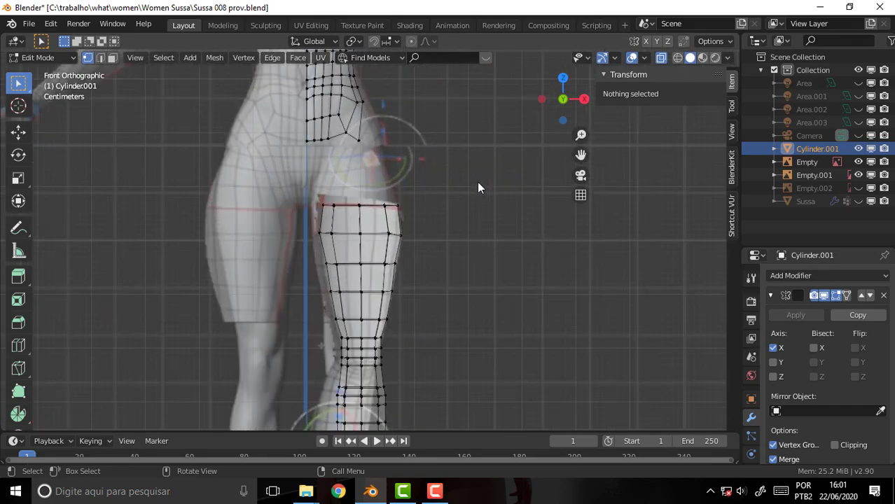
pyautogui.moveTo(477, 182)
pyautogui.mouseDown(button='middle')
pyautogui.moveTo(474, 198)
pyautogui.moveTo(419, 199)
pyautogui.moveTo(499, 194)
pyautogui.moveTo(476, 197)
pyautogui.moveTo(485, 194)
pyautogui.mouseUp(button='middle')
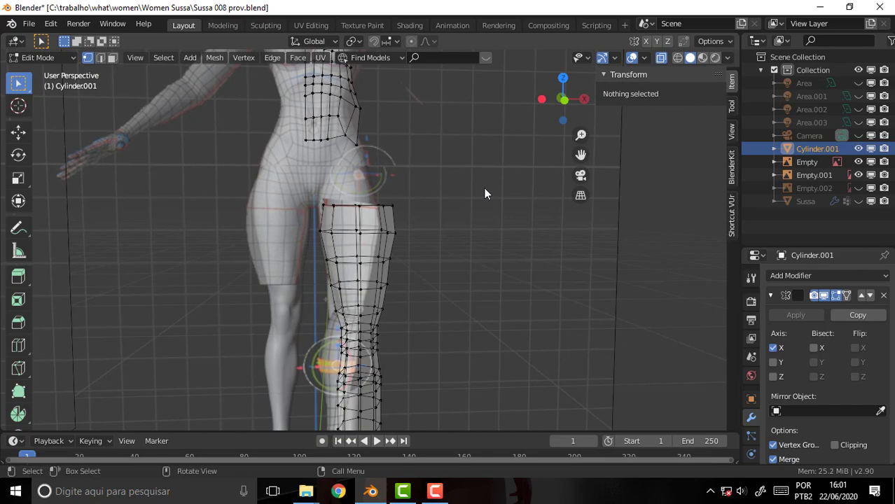
pyautogui.press('KP_3')
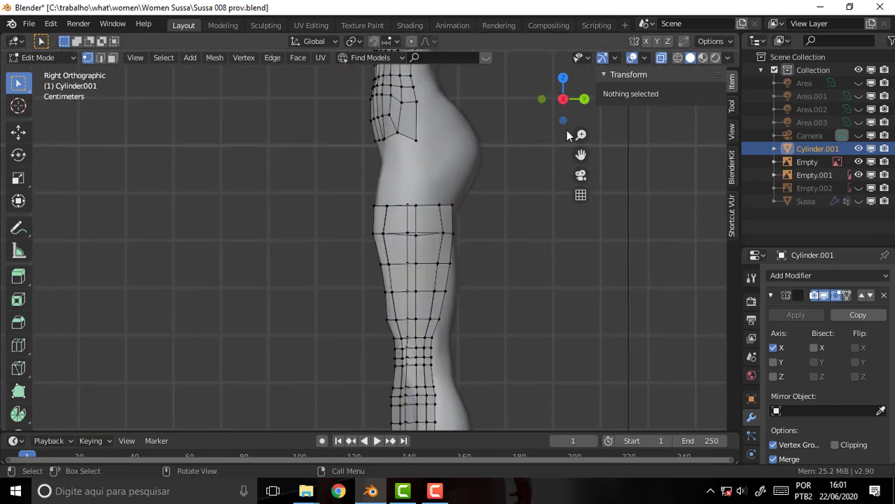
pyautogui.moveTo(581, 154); pyautogui.dragTo(386, 161)
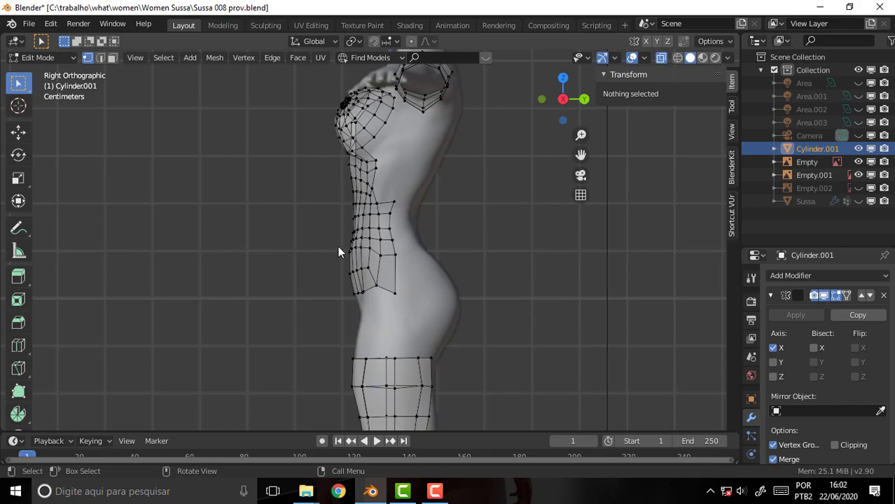
pyautogui.moveTo(223, 208)
pyautogui.mouseDown(button='middle')
pyautogui.moveTo(407, 219)
pyautogui.moveTo(254, 220)
pyautogui.mouseUp(button='middle')
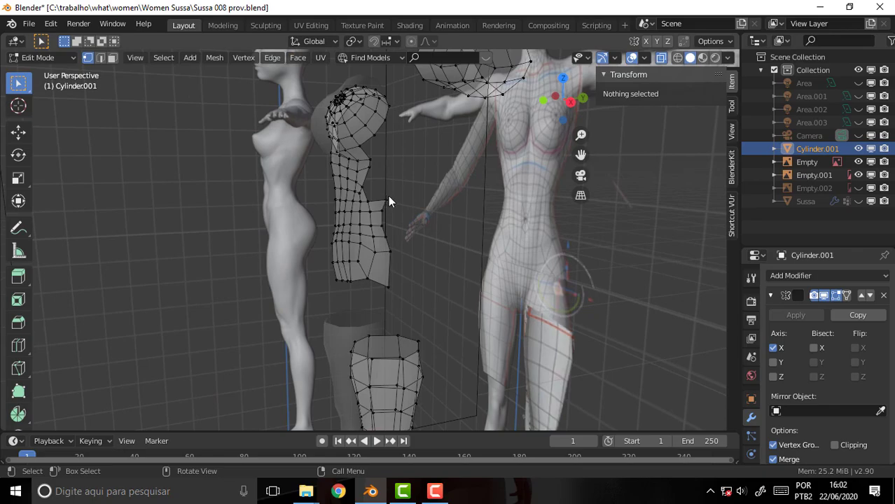
pyautogui.press('KP_1')
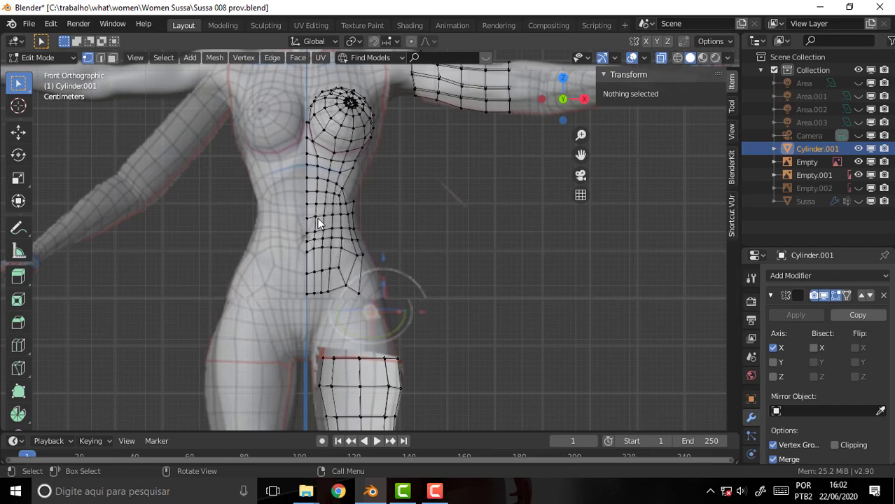
pyautogui.press('KP_3')
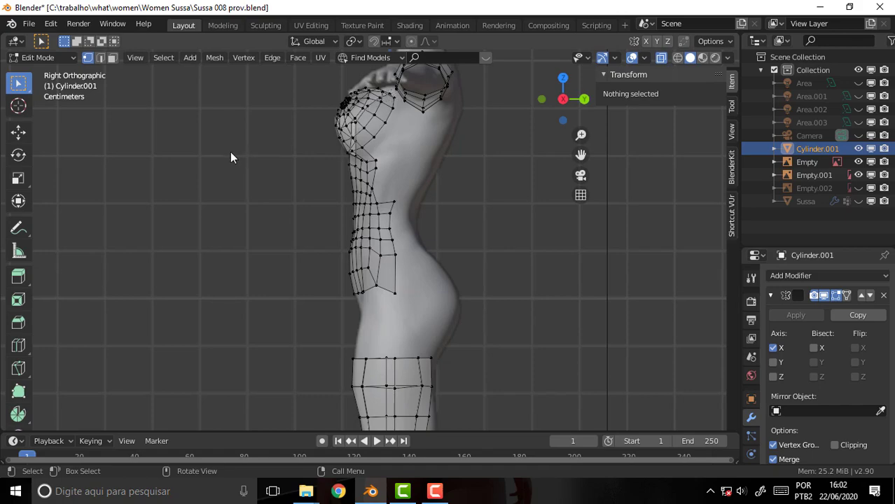
pyautogui.scroll(-2, 230, 157)
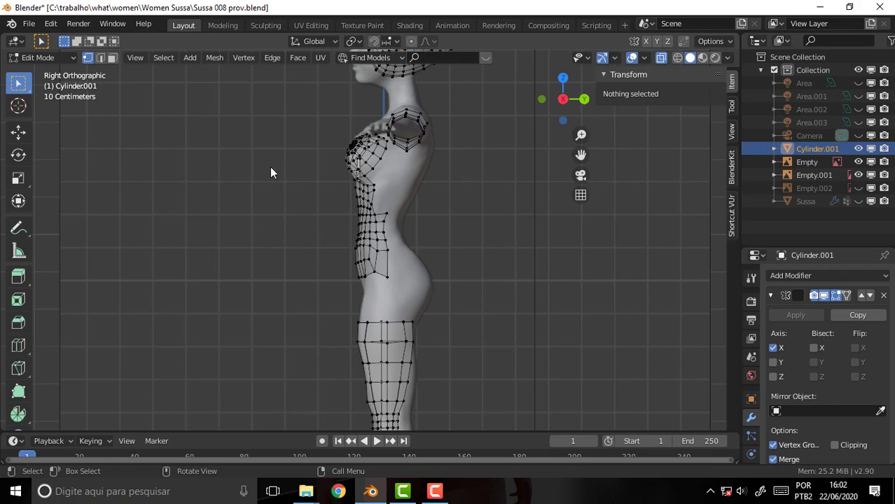
pyautogui.moveTo(272, 172)
pyautogui.mouseDown(button='middle')
pyautogui.moveTo(265, 197)
pyautogui.moveTo(330, 199)
pyautogui.mouseUp(button='middle')
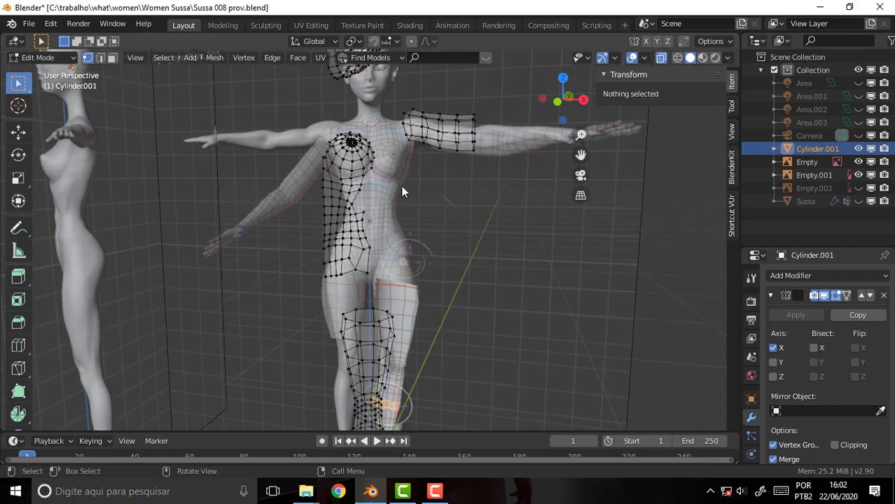
pyautogui.press('KP_1')
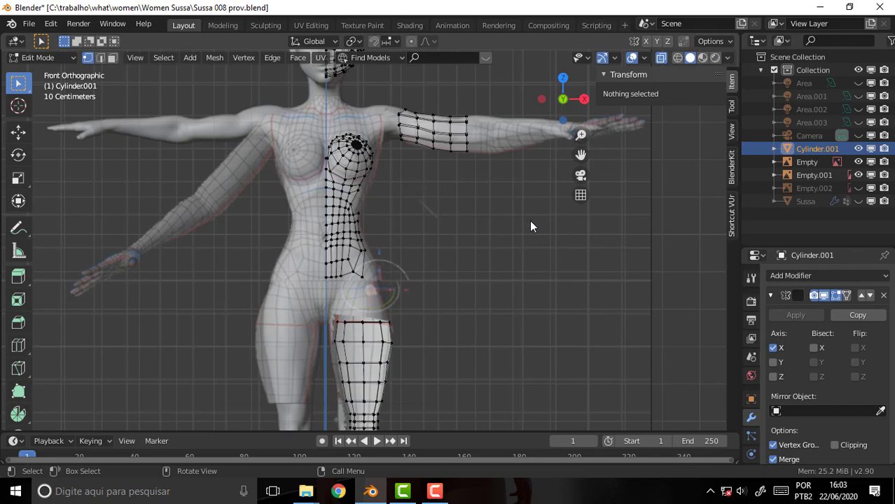
# Step: Pan and zoom between torso and leg cage, settling on a side view of the knee
pyautogui.moveTo(581, 154); pyautogui.dragTo(594, 18)
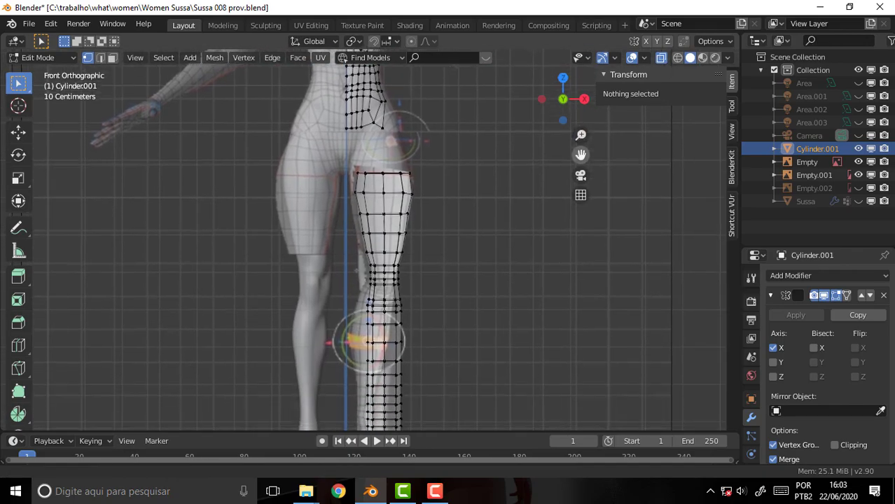
pyautogui.moveTo(581, 154); pyautogui.dragTo(581, 118)
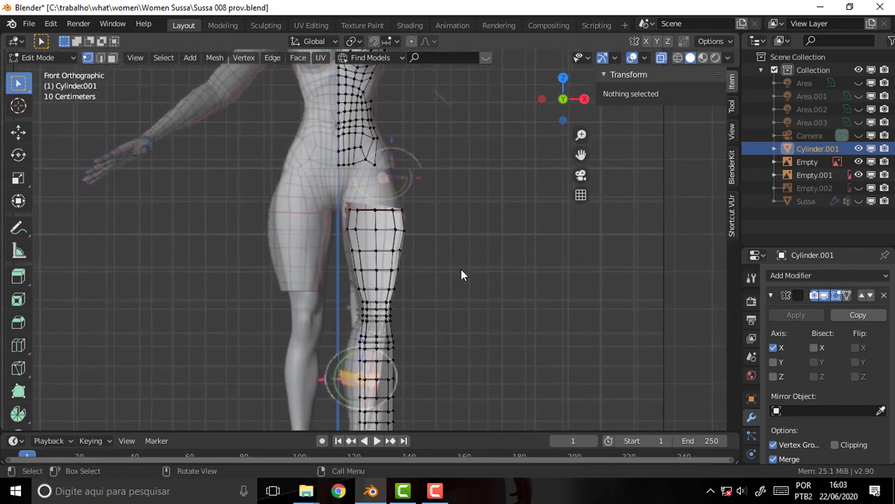
pyautogui.scroll(4, 460, 268)
pyautogui.scroll(1, 460, 269)
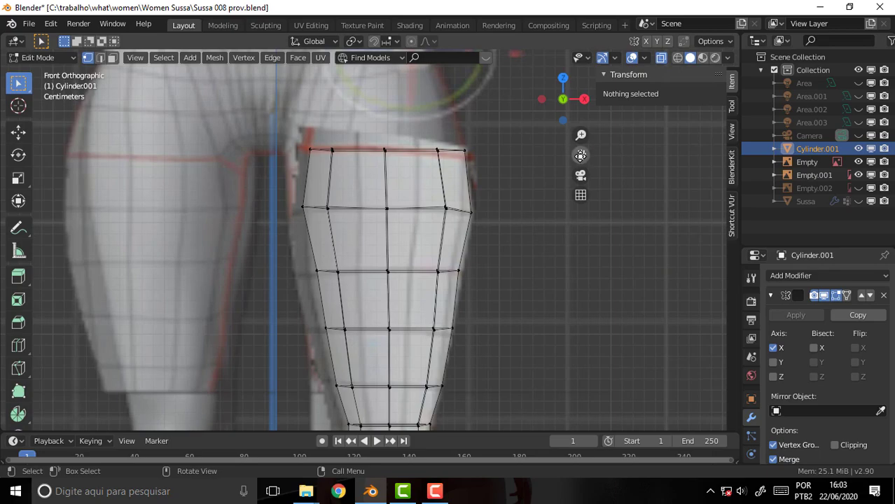
pyautogui.moveTo(580, 155); pyautogui.dragTo(500, 254)
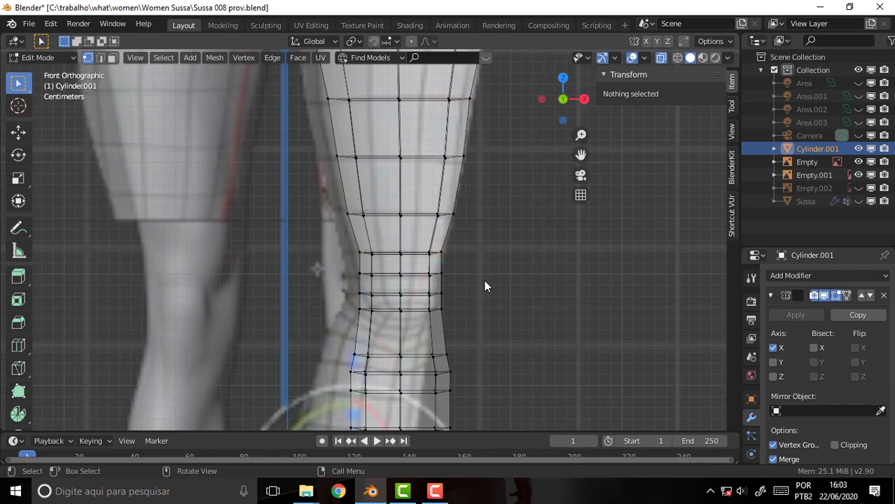
pyautogui.scroll(-2, 484, 280)
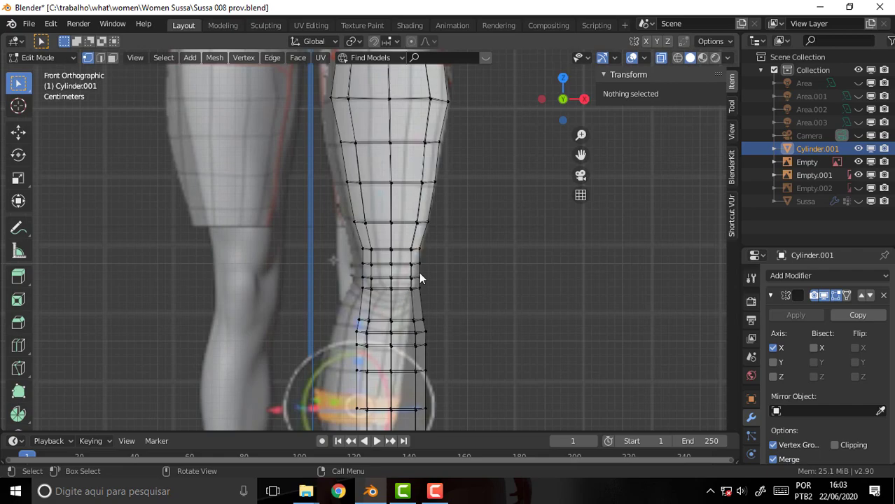
pyautogui.scroll(1, 444, 268)
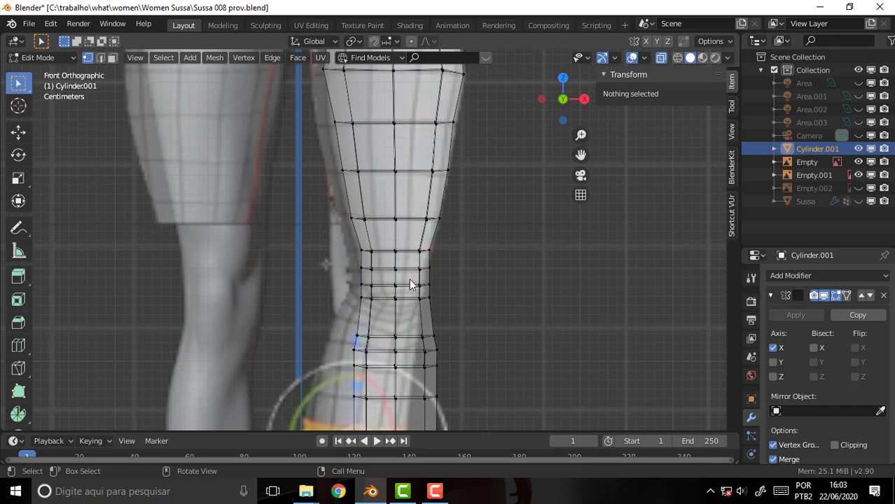
pyautogui.scroll(-2, 409, 279)
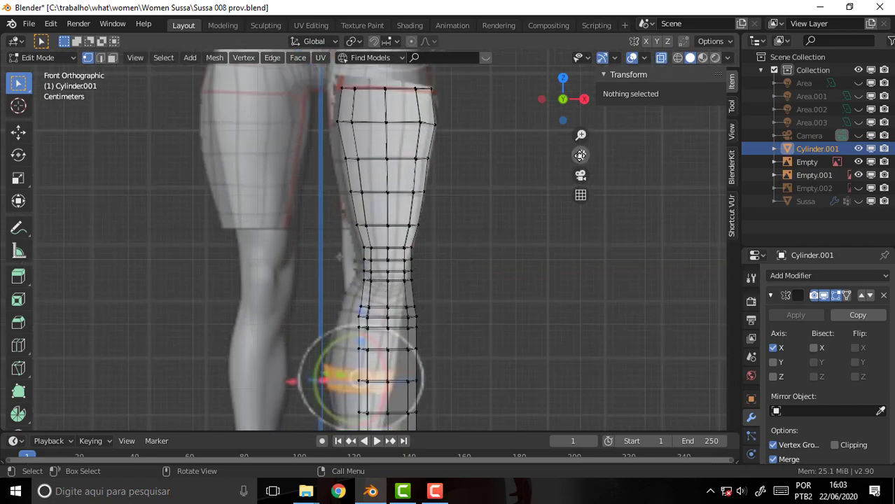
pyautogui.moveTo(580, 155); pyautogui.dragTo(584, 393)
pyautogui.moveTo(580, 154); pyautogui.dragTo(469, 104)
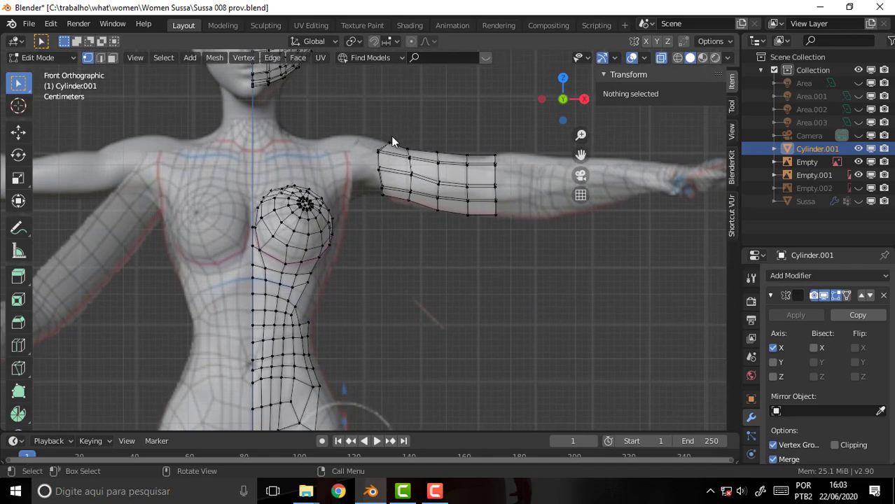
pyautogui.scroll(-3, 391, 136)
pyautogui.scroll(2, 392, 138)
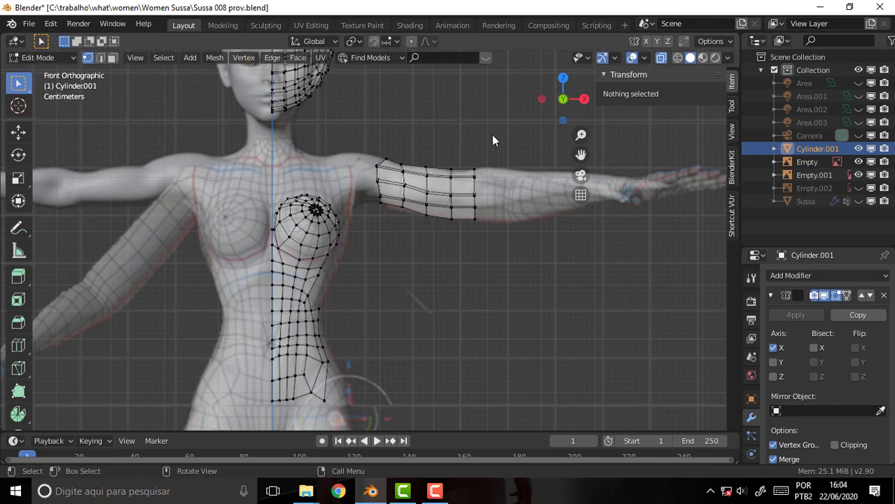
pyautogui.scroll(-4, 491, 134)
pyautogui.scroll(4, 492, 134)
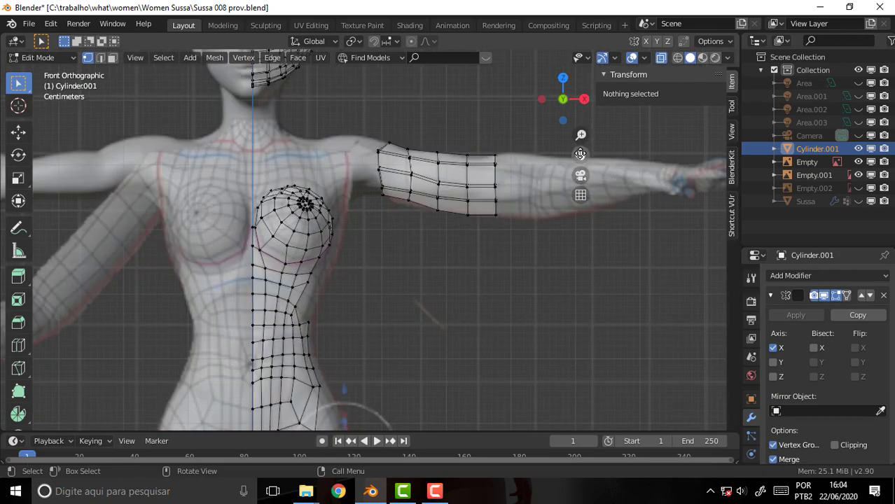
pyautogui.moveTo(581, 154)
pyautogui.mouseDown()
pyautogui.moveTo(595, 140)
pyautogui.moveTo(581, 84)
pyautogui.mouseUp()
pyautogui.scroll(2, 437, 255)
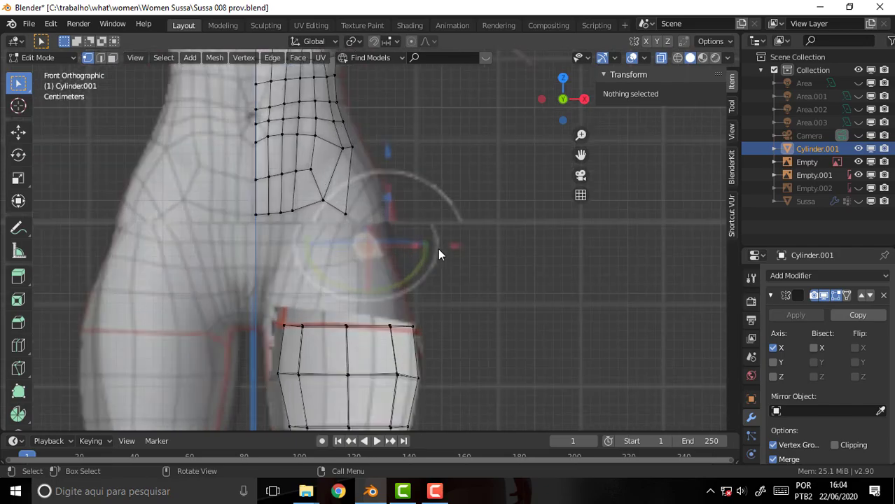
pyautogui.moveTo(581, 154); pyautogui.dragTo(581, 70)
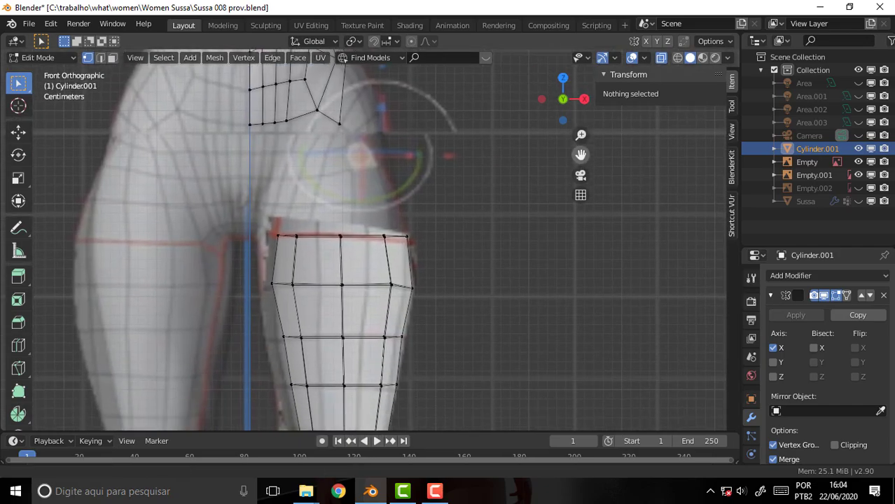
pyautogui.scroll(-1, 497, 224)
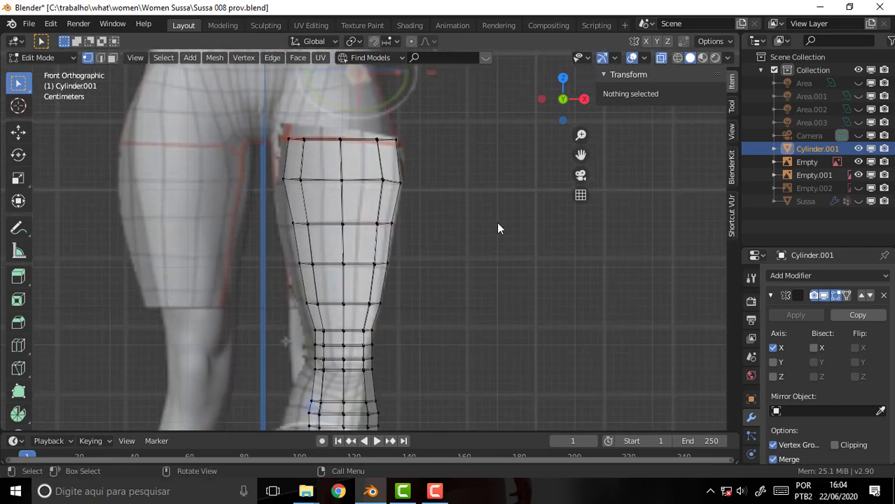
pyautogui.moveTo(581, 155); pyautogui.dragTo(581, 112)
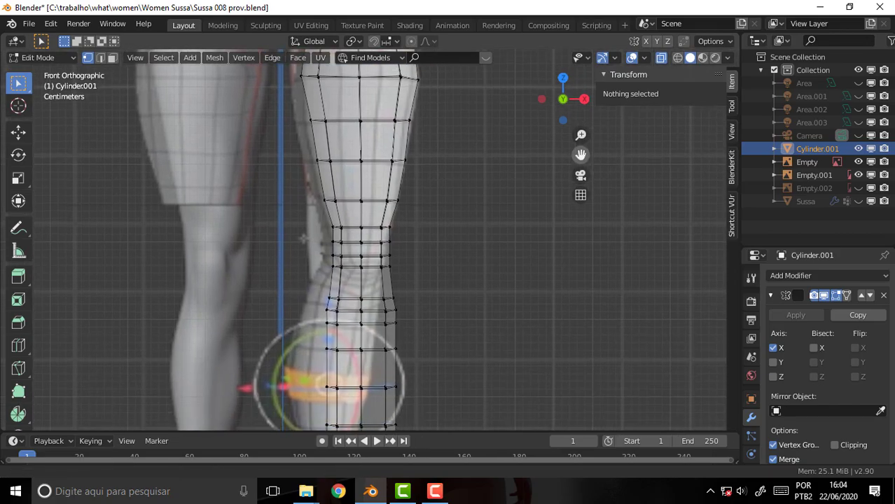
pyautogui.scroll(1, 451, 250)
pyautogui.scroll(-1, 451, 250)
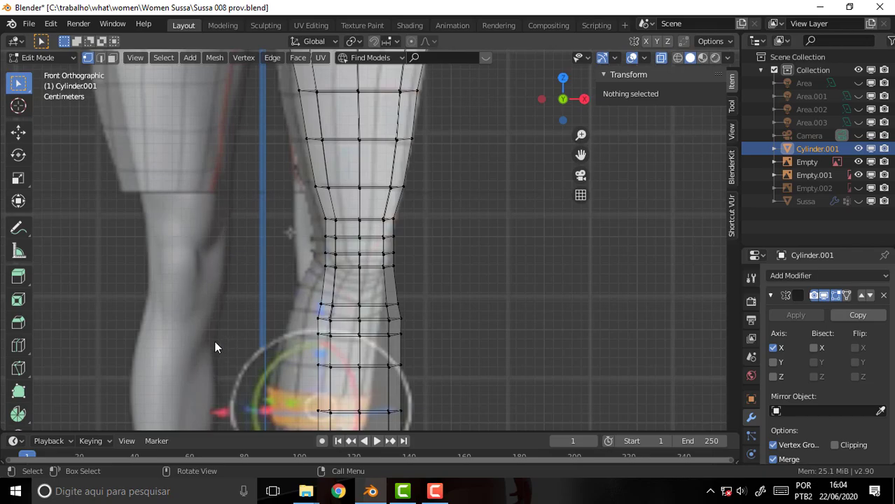
pyautogui.scroll(-3, 339, 253)
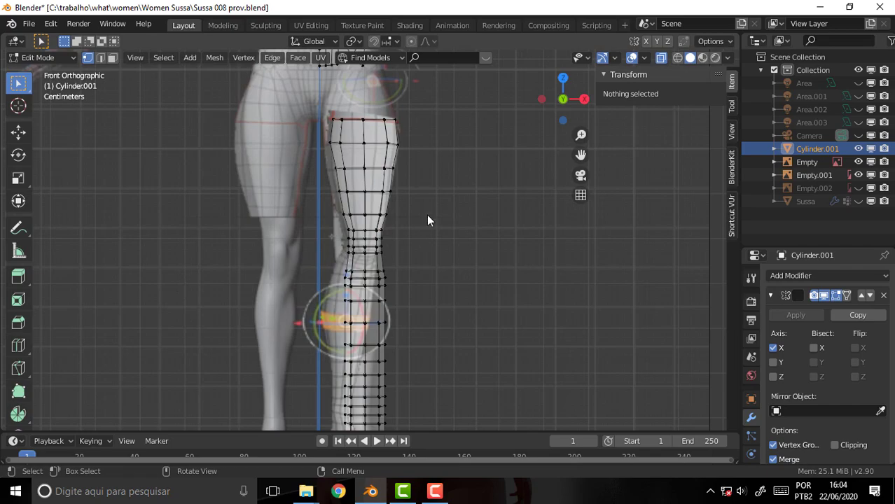
pyautogui.press('1')
pyautogui.scroll(1, 428, 221)
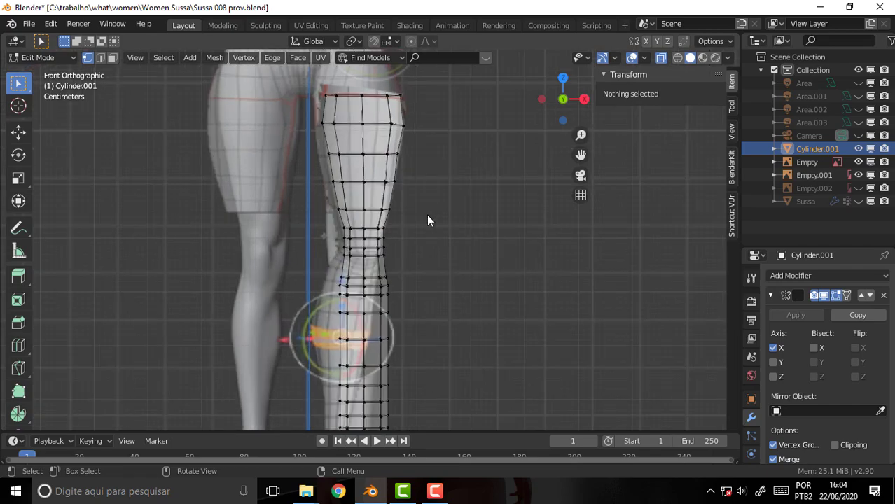
pyautogui.moveTo(428, 221); pyautogui.dragTo(310, 231, button='middle')
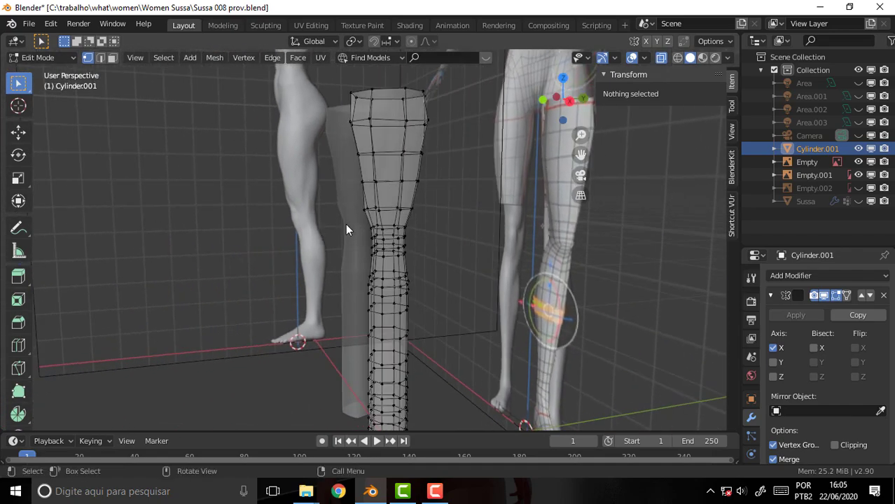
pyautogui.keyDown('alt'); pyautogui.moveTo(346, 223); pyautogui.dragTo(412, 226, button='middle'); pyautogui.keyUp('alt')
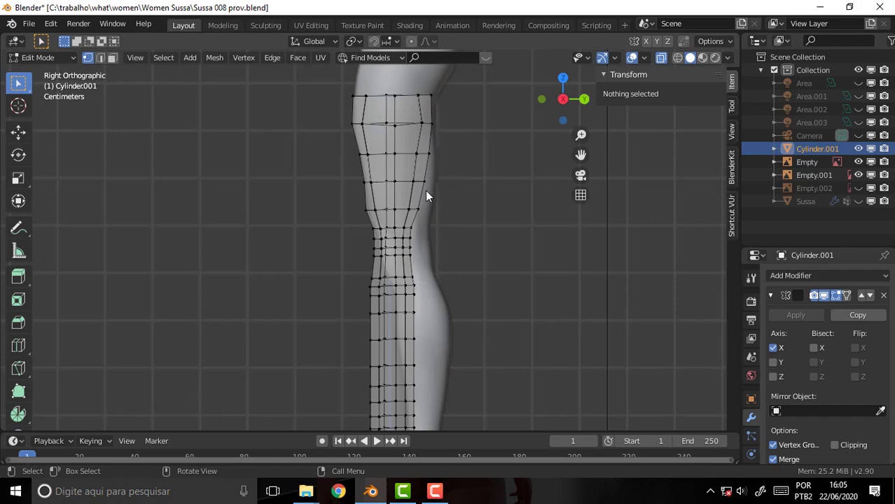
pyautogui.scroll(-4, 425, 190)
pyautogui.scroll(4, 426, 194)
# Step: Shift the edge loop above the knee 0.010974 m along Y and scale it 1.145 along Y
pyautogui.moveTo(429, 146); pyautogui.dragTo(305, 174)
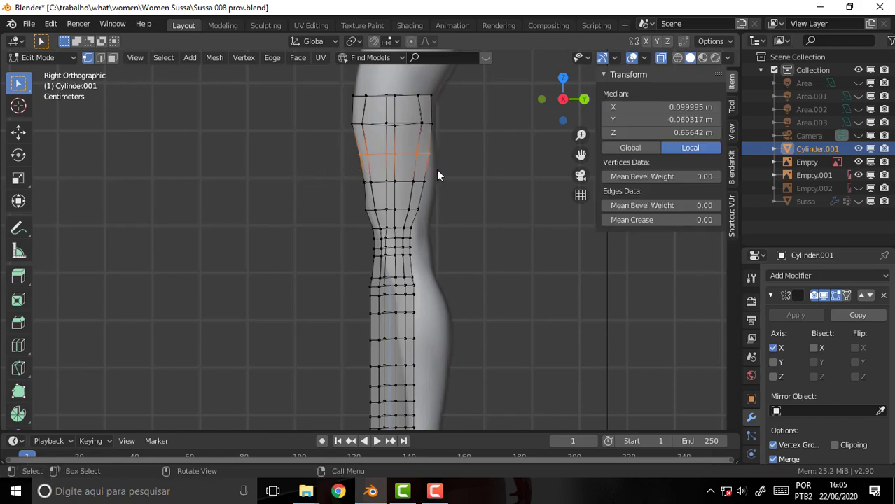
pyautogui.press('g')
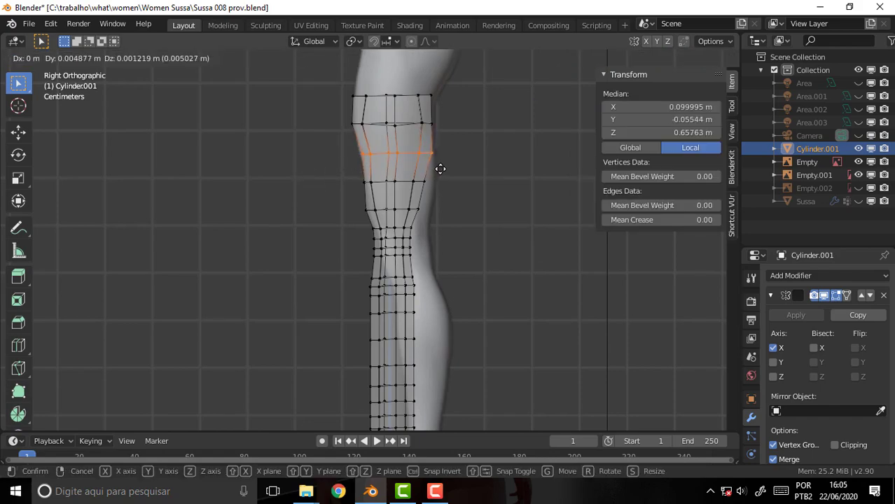
pyautogui.press('y')
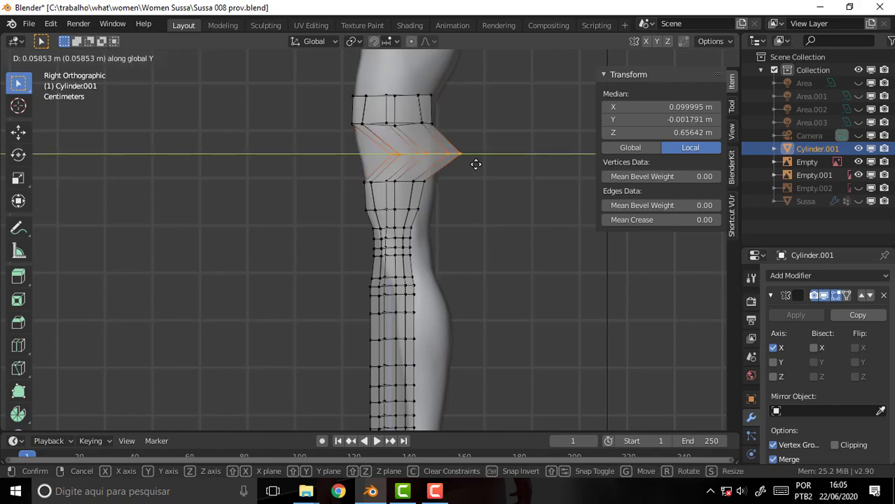
pyautogui.click(441, 174)
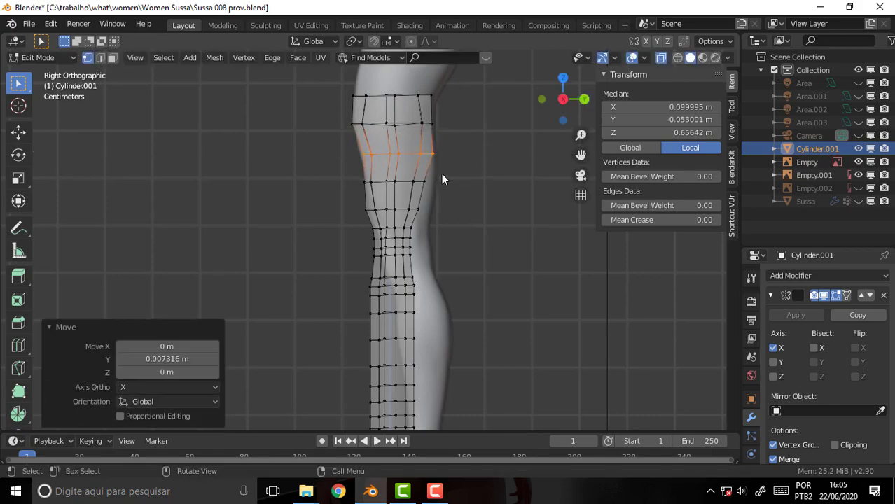
pyautogui.press('s')
pyautogui.press('y')
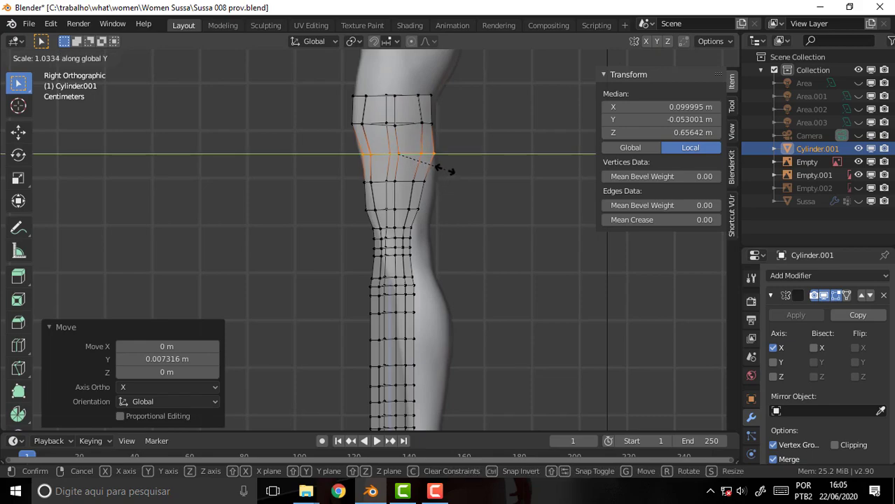
pyautogui.click(446, 168)
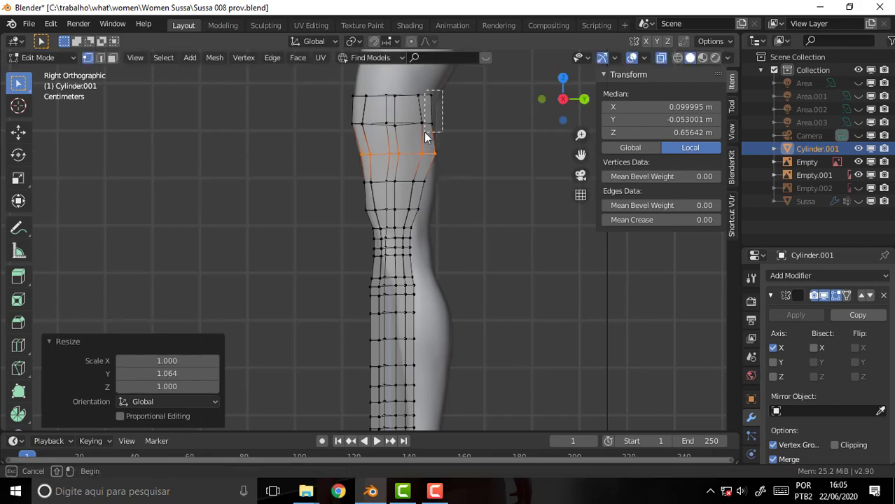
# Step: Nudge a single vertical edge and one of its vertices along Y to refine the contour
pyautogui.click(434, 133)
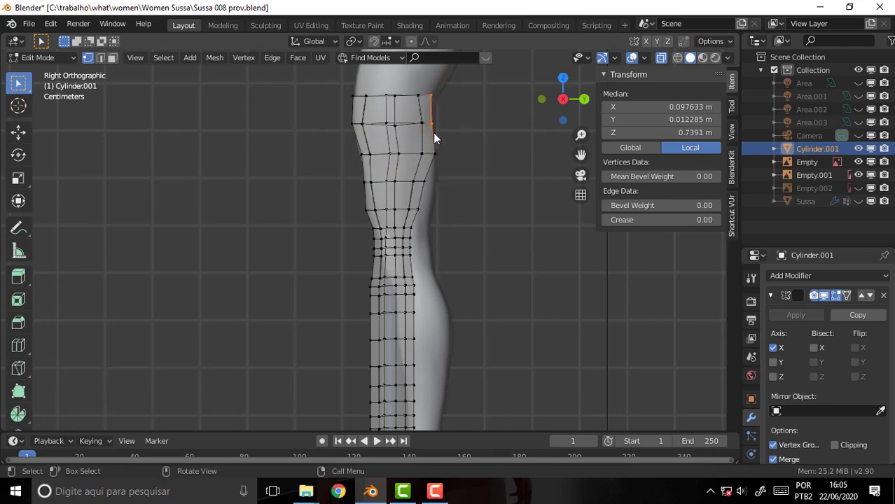
pyautogui.press('g')
pyautogui.press('y')
pyautogui.click(479, 110)
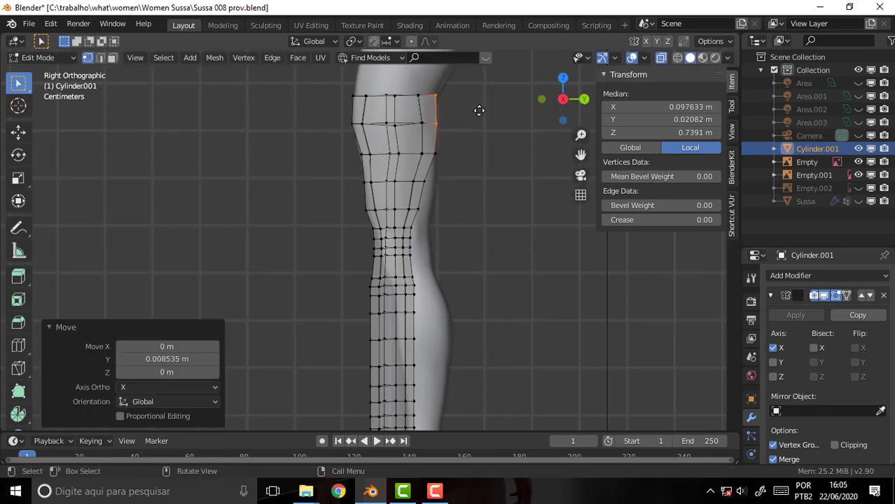
pyautogui.click(448, 121)
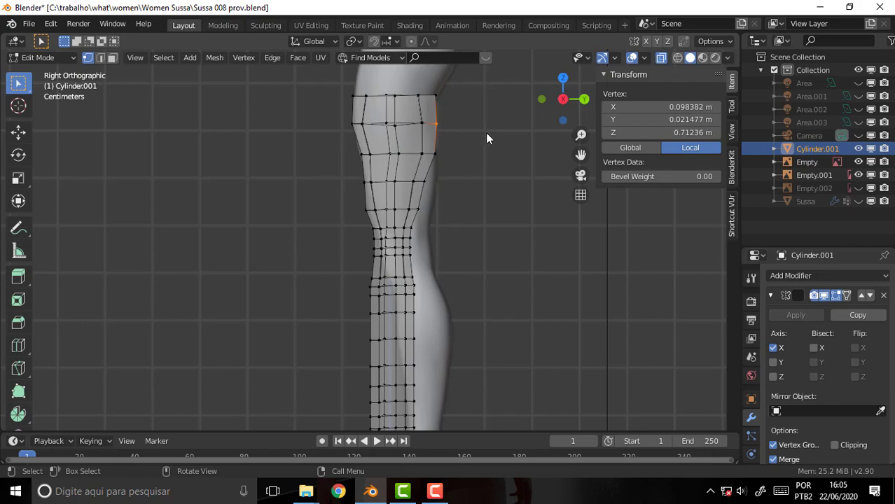
pyautogui.press('g')
pyautogui.press('y')
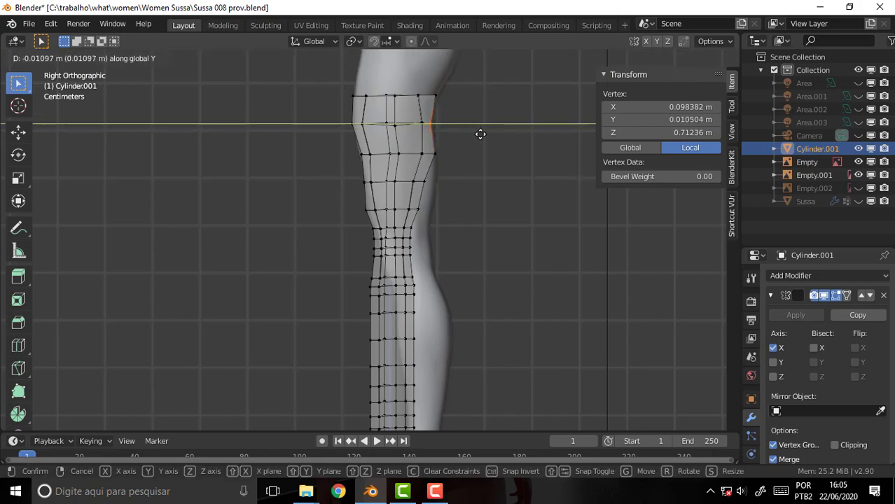
pyautogui.click(480, 134)
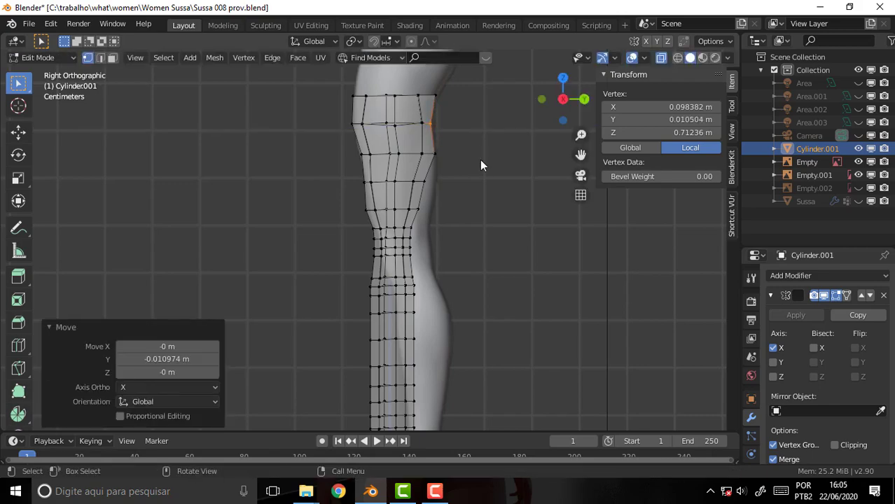
# Step: Try shifting and widening the loop below the knee along Y, then undo both changes
pyautogui.moveTo(443, 171); pyautogui.dragTo(333, 194)
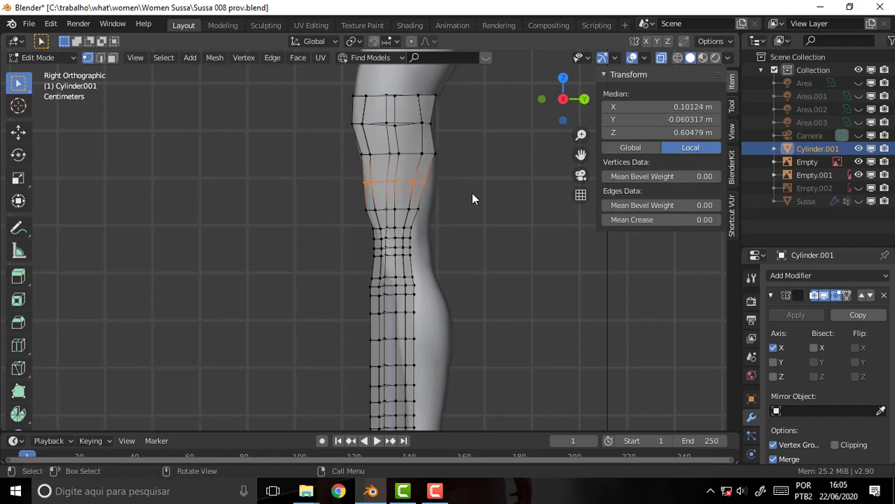
pyautogui.press('g')
pyautogui.press('y')
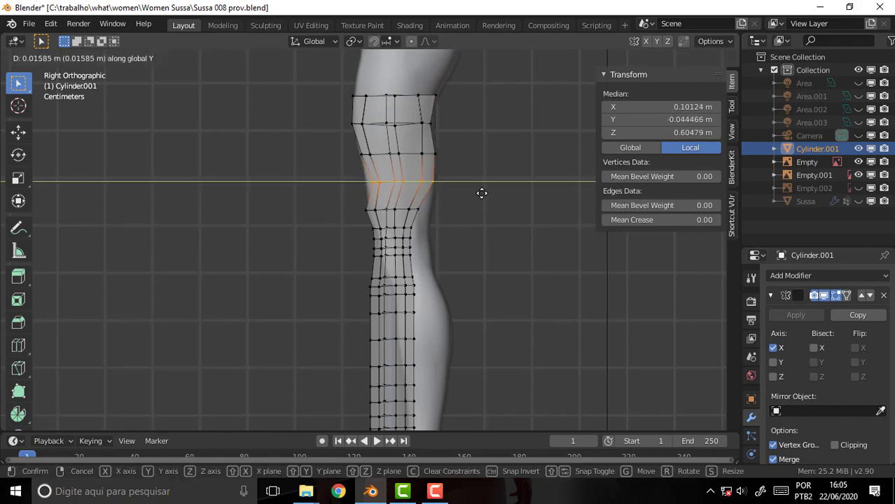
pyautogui.click(478, 193)
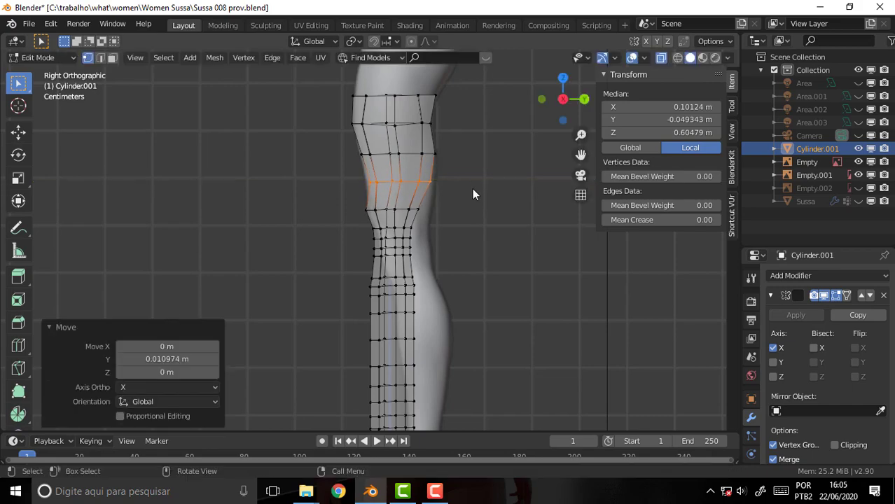
pyautogui.press('s')
pyautogui.press('y')
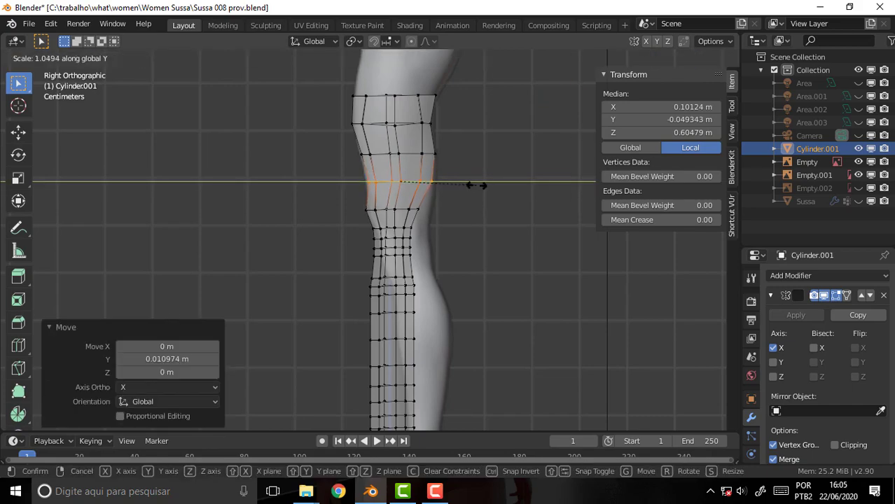
pyautogui.click(483, 184)
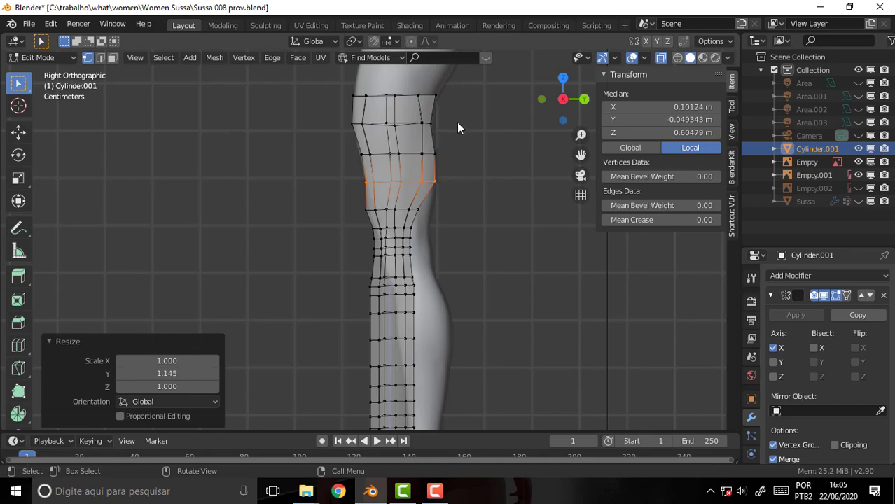
pyautogui.press('b')
pyautogui.hotkey('ctrl', 'z')
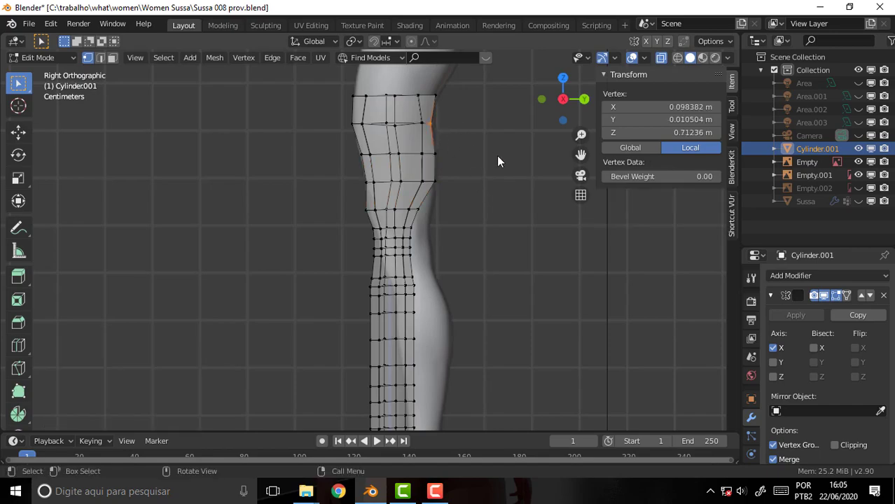
pyautogui.hotkey('ctrl', 'z')
pyautogui.moveTo(505, 172)
pyautogui.mouseDown(button='middle')
pyautogui.moveTo(461, 224)
pyautogui.moveTo(473, 220)
pyautogui.moveTo(494, 290)
pyautogui.moveTo(517, 295)
pyautogui.moveTo(534, 329)
pyautogui.moveTo(459, 253)
pyautogui.mouseUp(button='middle')
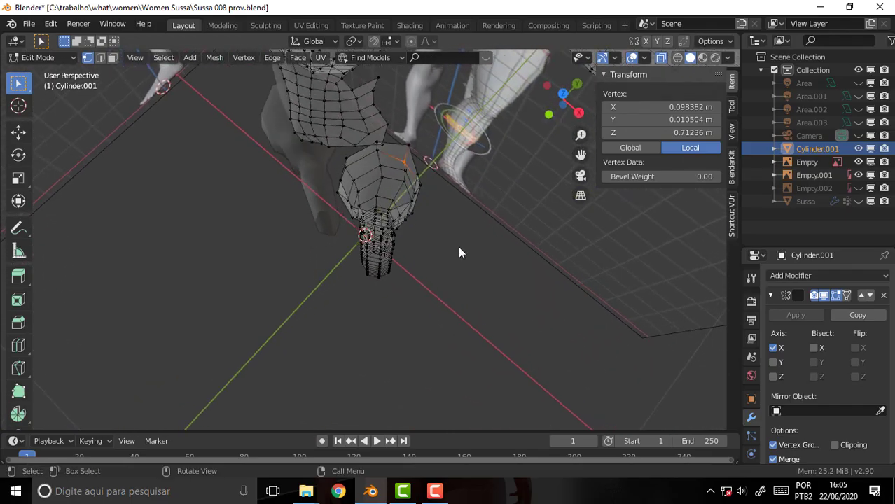
# Step: Snap to a straight front view and frame the full body including head and arms
pyautogui.moveTo(475, 219)
pyautogui.mouseDown(button='middle')
pyautogui.moveTo(348, 145)
pyautogui.moveTo(318, 103)
pyautogui.moveTo(275, 91)
pyautogui.moveTo(312, 100)
pyautogui.moveTo(399, 89)
pyautogui.moveTo(438, 109)
pyautogui.mouseUp(button='middle')
pyautogui.moveTo(482, 140)
pyautogui.mouseDown(button='middle')
pyautogui.moveTo(518, 144)
pyautogui.moveTo(503, 155)
pyautogui.mouseUp(button='middle')
pyautogui.scroll(3, 503, 154)
pyautogui.scroll(-3, 503, 154)
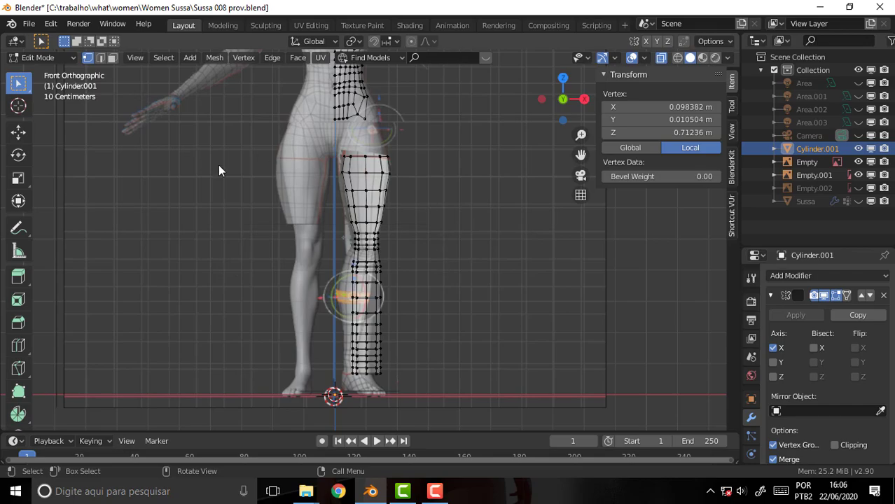
pyautogui.scroll(-3, 224, 212)
pyautogui.scroll(2, 236, 214)
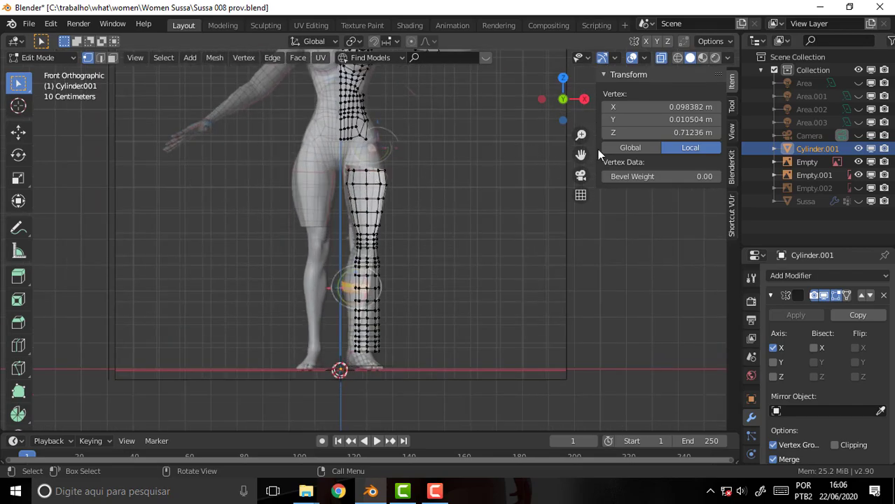
pyautogui.moveTo(581, 154); pyautogui.dragTo(581, 294)
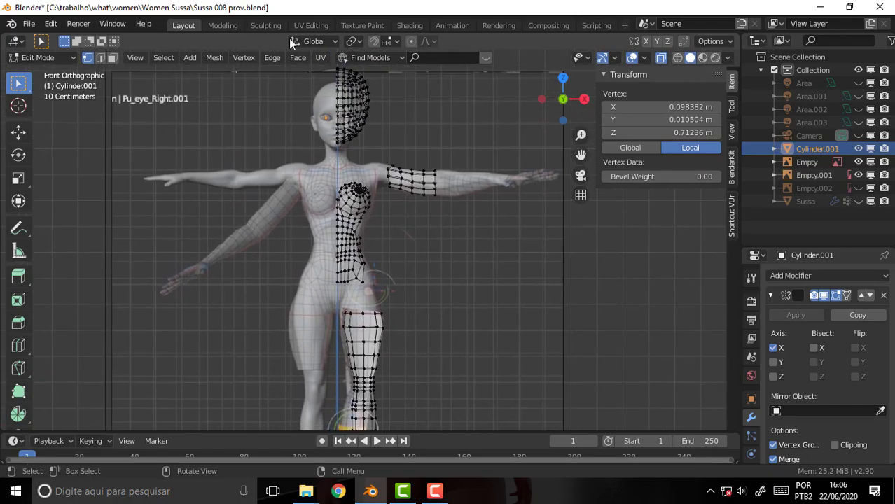
pyautogui.click(39, 57)
# Step: Return to Object Mode and select the front reference image Empty
pyautogui.click(49, 71)
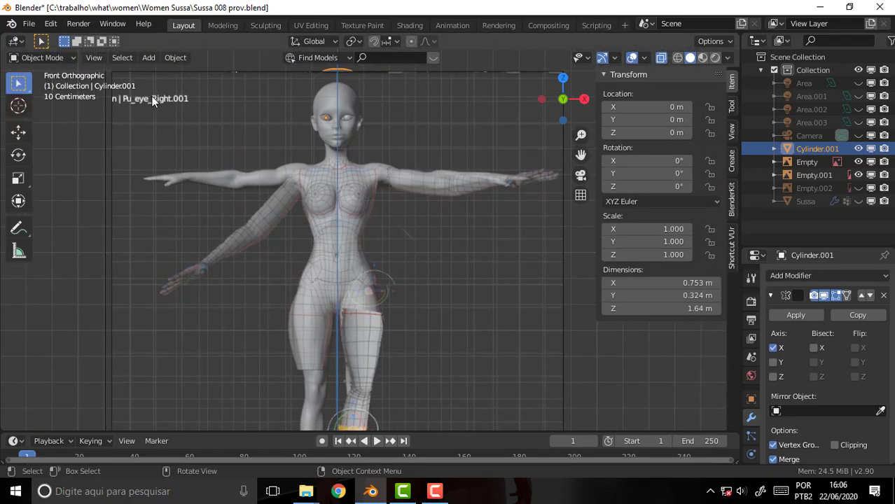
pyautogui.click(156, 72)
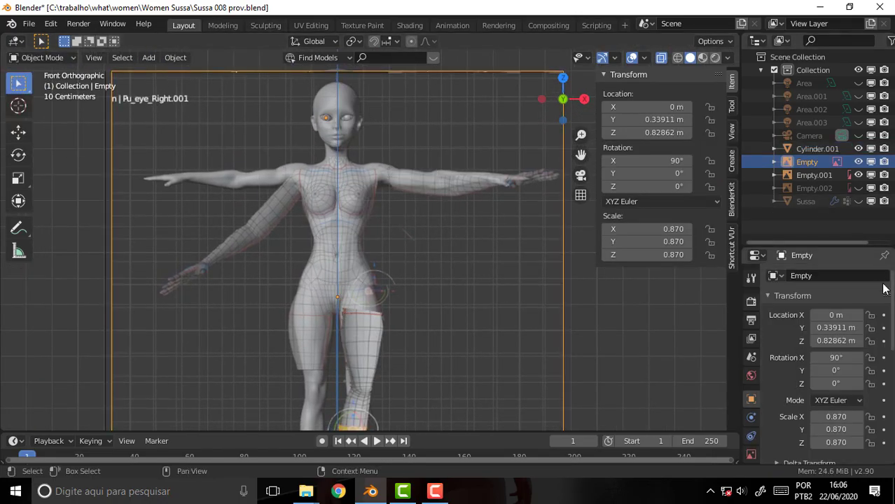
pyautogui.scroll(-8, 882, 336)
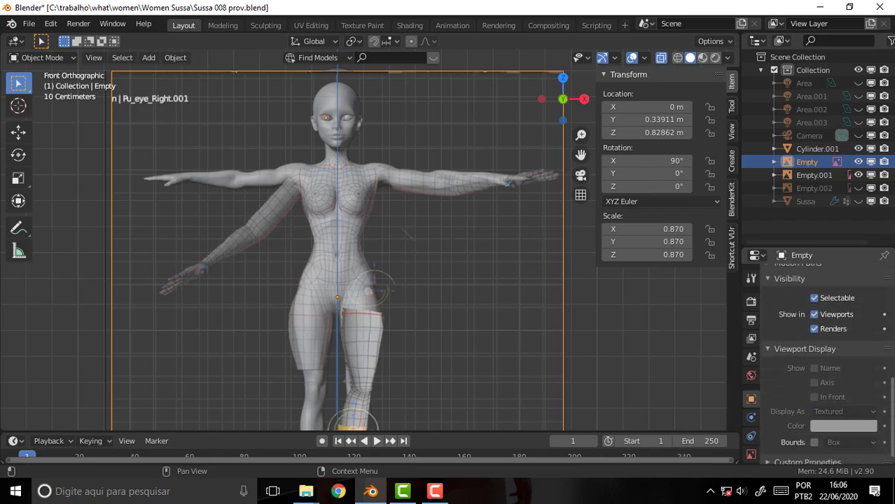
pyautogui.scroll(2, 859, 392)
# Step: Swap the Empty's image from Neo Ref Front 2.jpg to Neo Ref Front.jpg
pyautogui.click(751, 453)
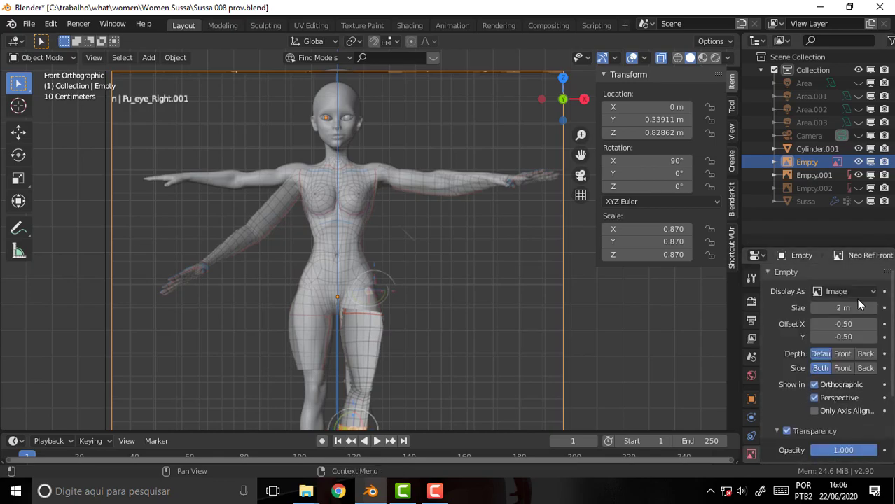
pyautogui.scroll(-4, 875, 371)
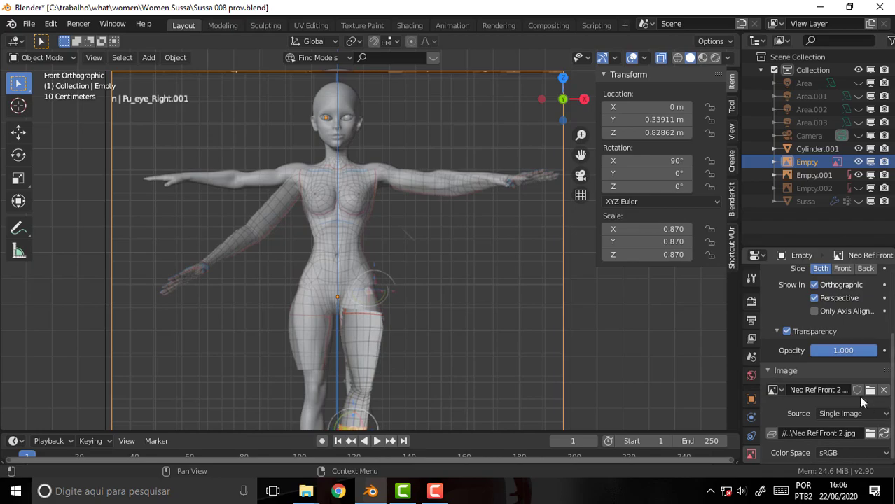
pyautogui.click(869, 392)
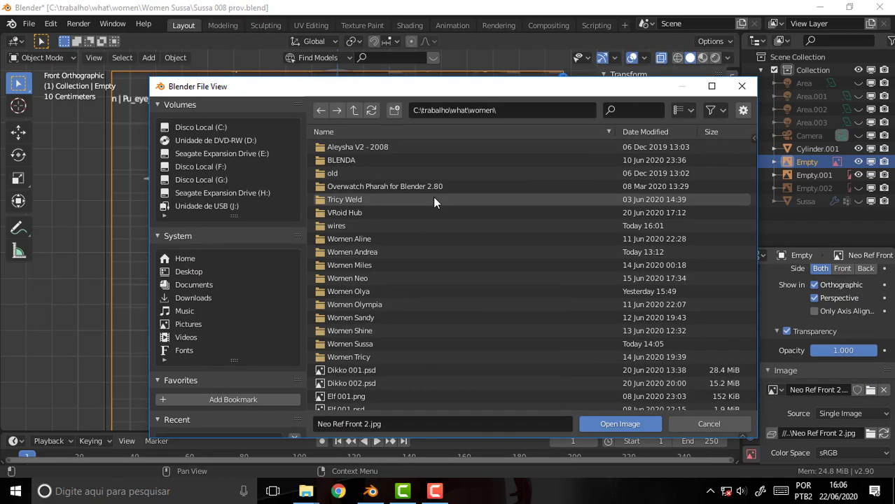
pyautogui.scroll(-3, 393, 350)
pyautogui.scroll(-2, 391, 349)
pyautogui.scroll(-2, 392, 349)
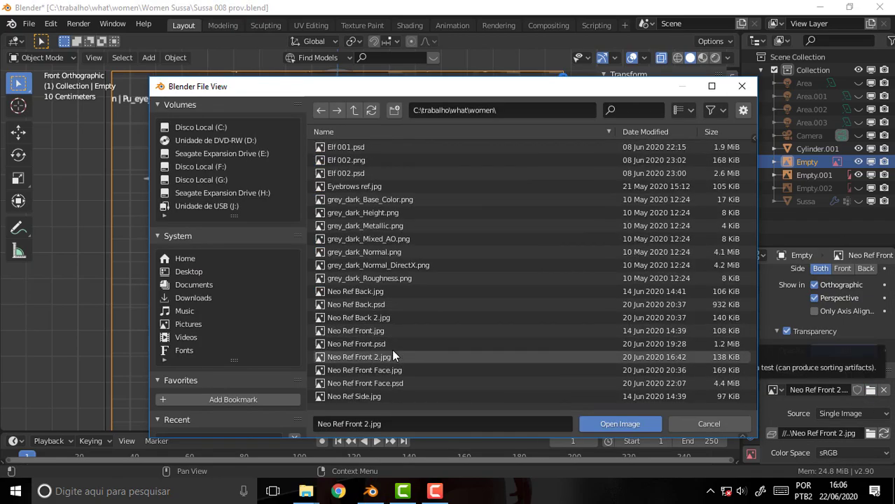
pyautogui.click(349, 331)
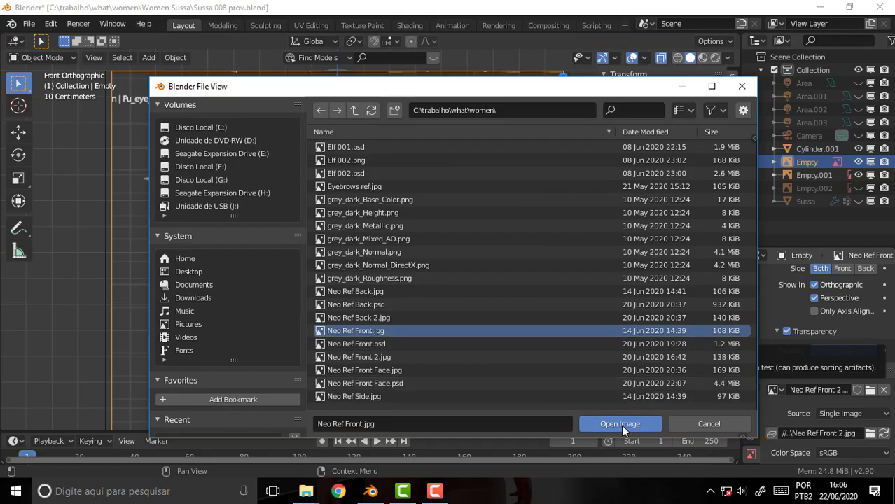
pyautogui.click(620, 424)
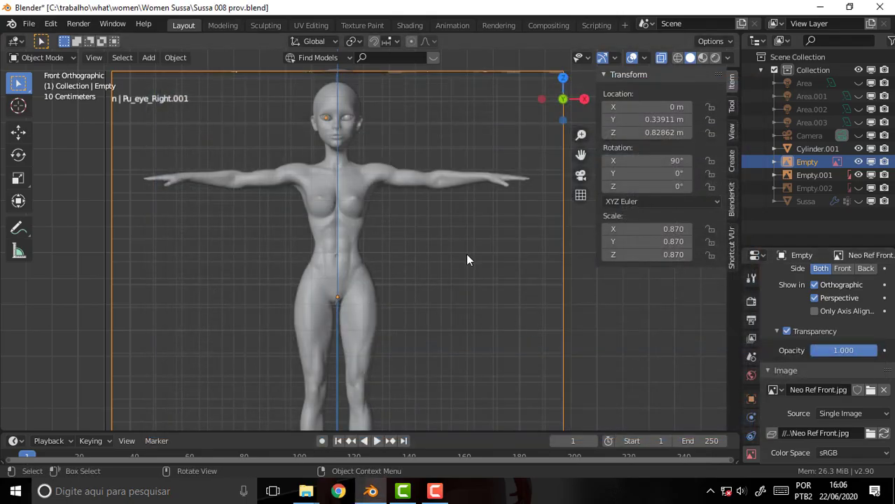
# Step: Turn on X-Ray, select Cylinder.001 and switch it into Edit Mode
pyautogui.click(660, 59)
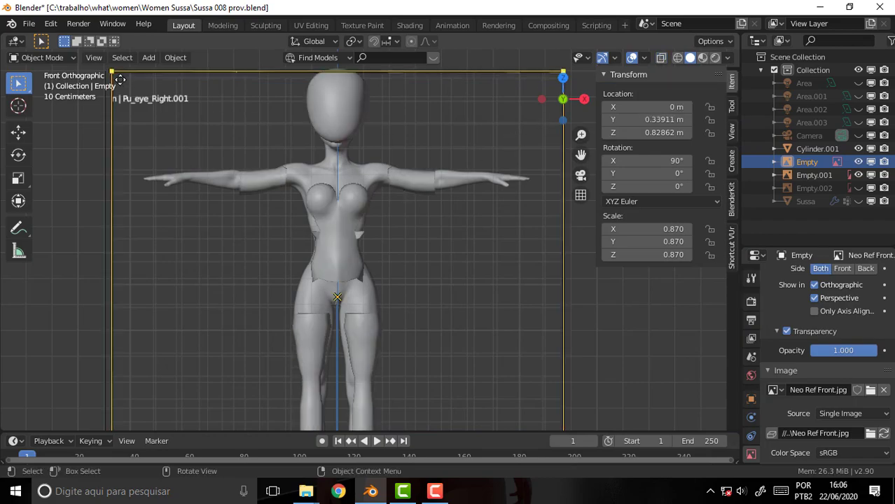
pyautogui.click(661, 59)
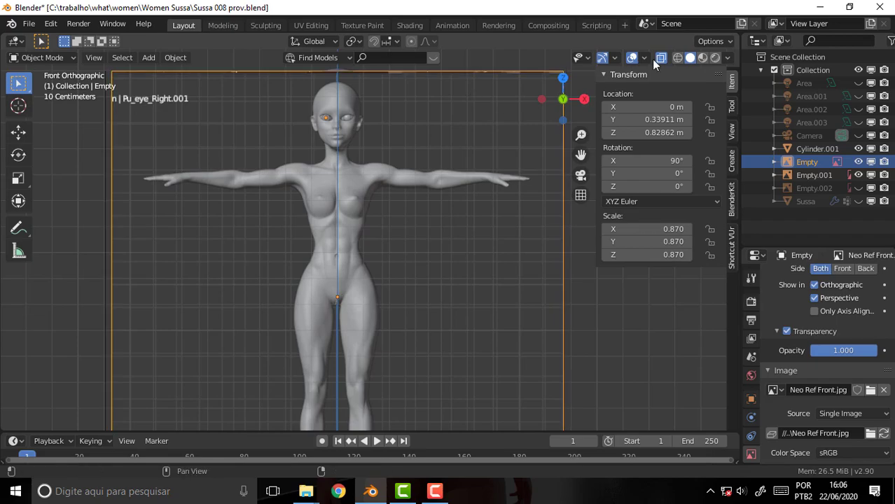
pyautogui.click(660, 59)
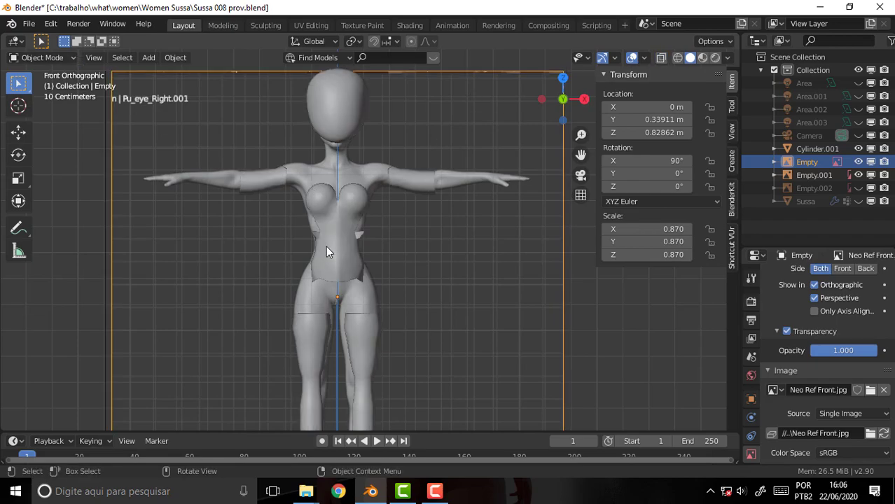
pyautogui.click(325, 246)
pyautogui.click(42, 57)
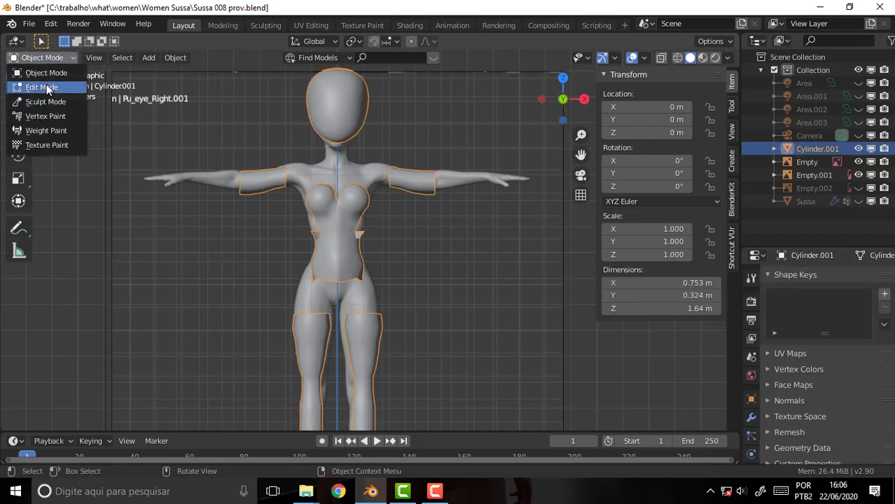
pyautogui.click(42, 86)
pyautogui.scroll(3, 432, 223)
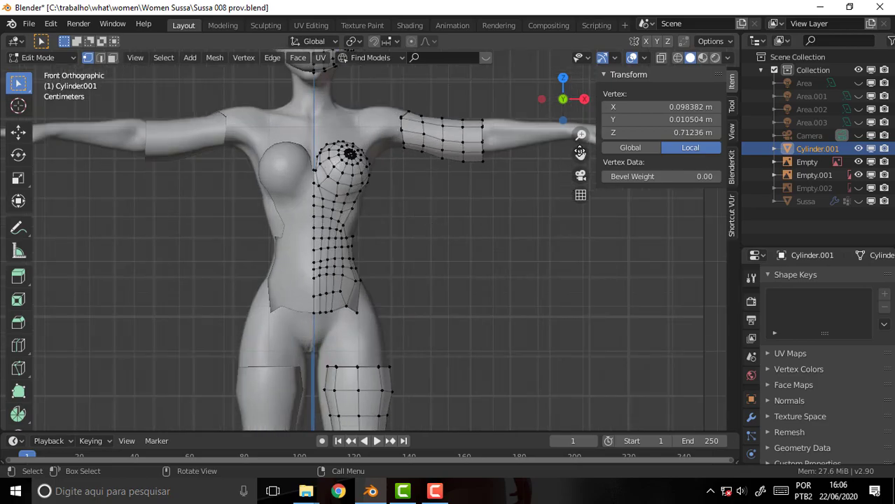
pyautogui.moveTo(580, 153); pyautogui.dragTo(585, 195)
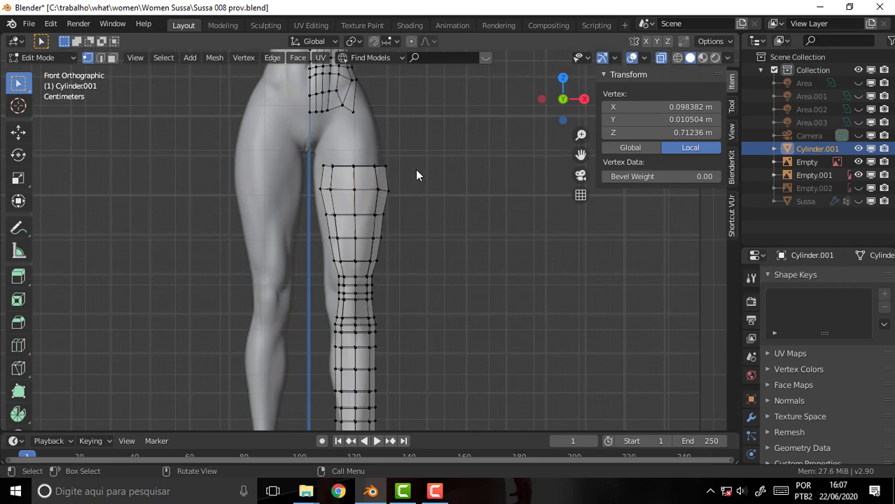
pyautogui.scroll(-5, 416, 166)
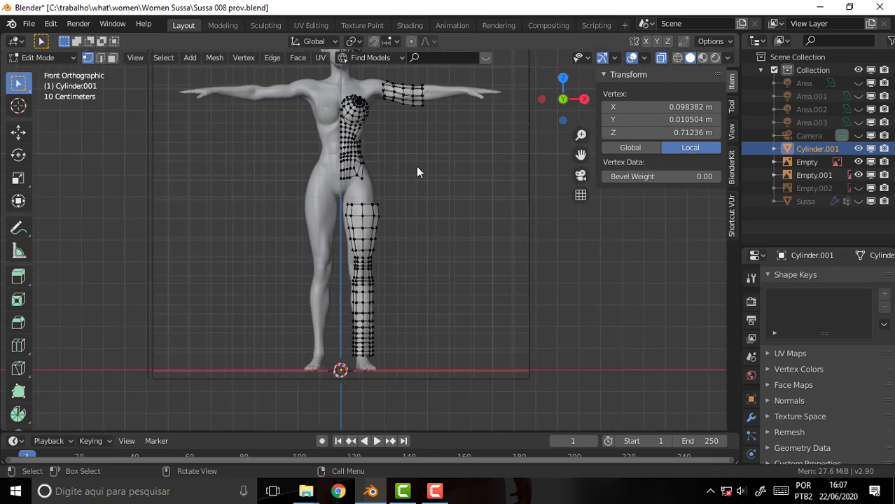
pyautogui.scroll(1, 417, 166)
pyautogui.scroll(4, 416, 166)
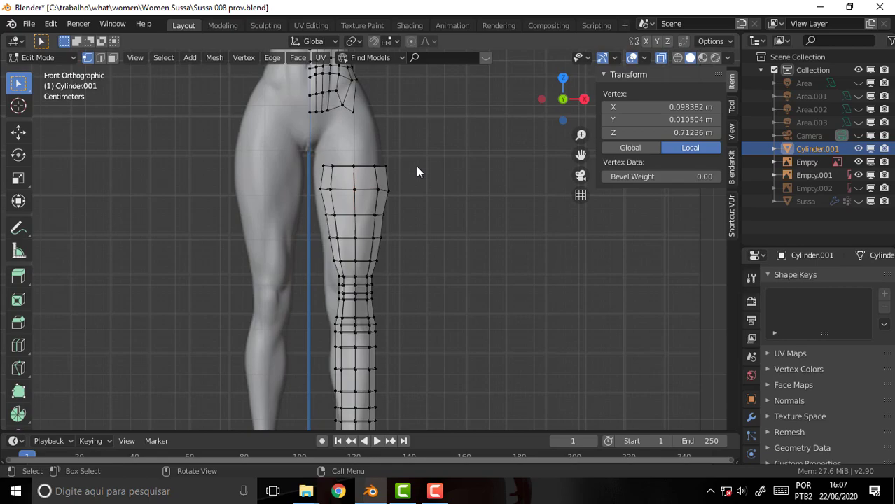
pyautogui.scroll(-2, 420, 166)
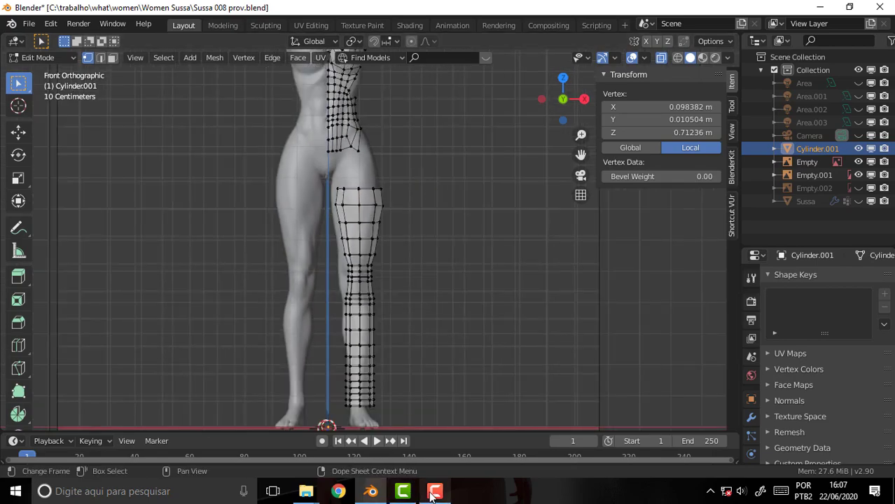
pyautogui.click(439, 494)
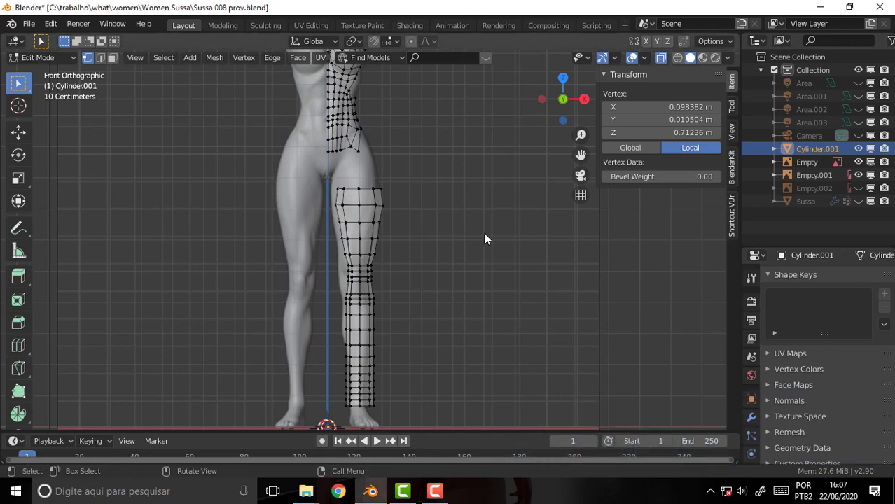
pyautogui.moveTo(580, 154); pyautogui.dragTo(555, 294)
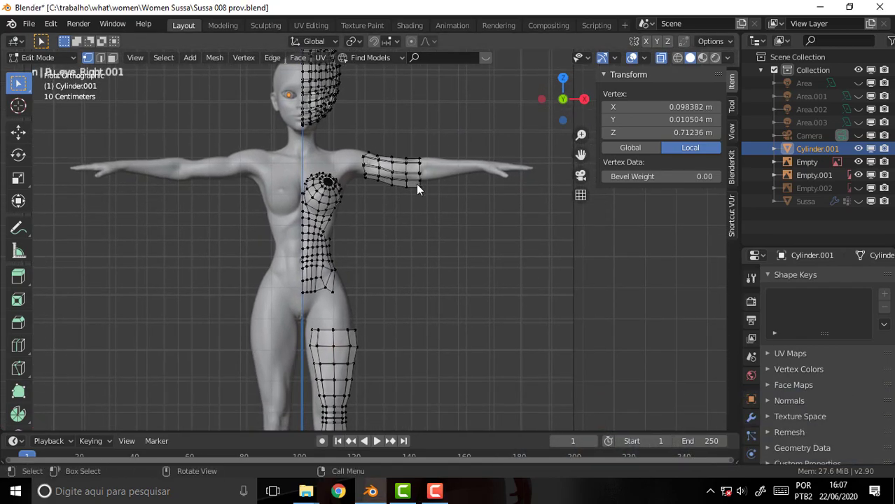
pyautogui.moveTo(306, 491)
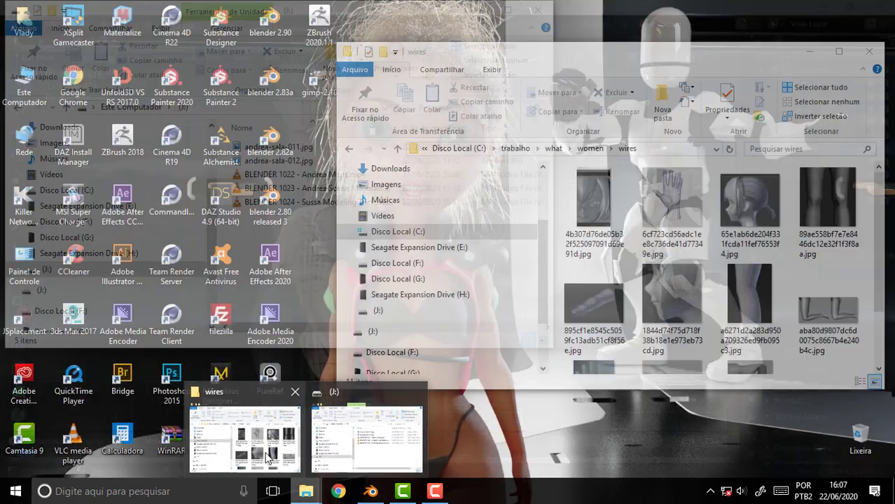
# Step: Open the hand wireframe image from the wires folder, step to the knee image, then close Photos
pyautogui.click(244, 434)
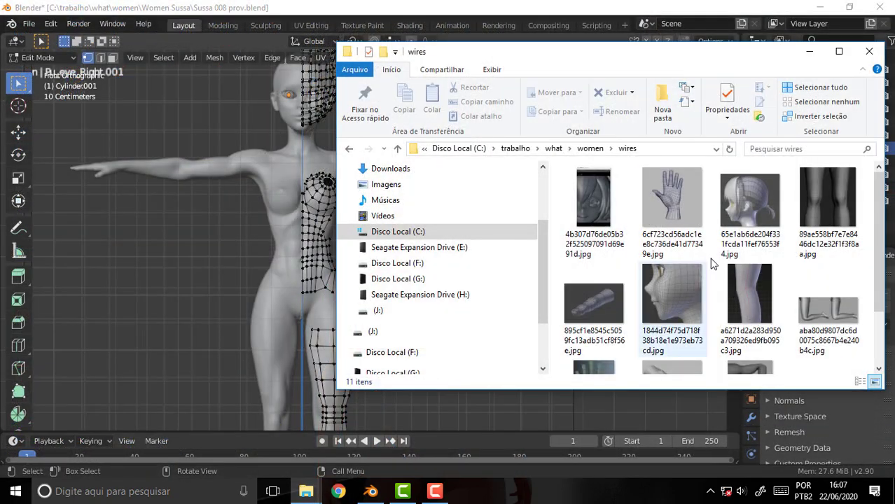
pyautogui.doubleClick(669, 191)
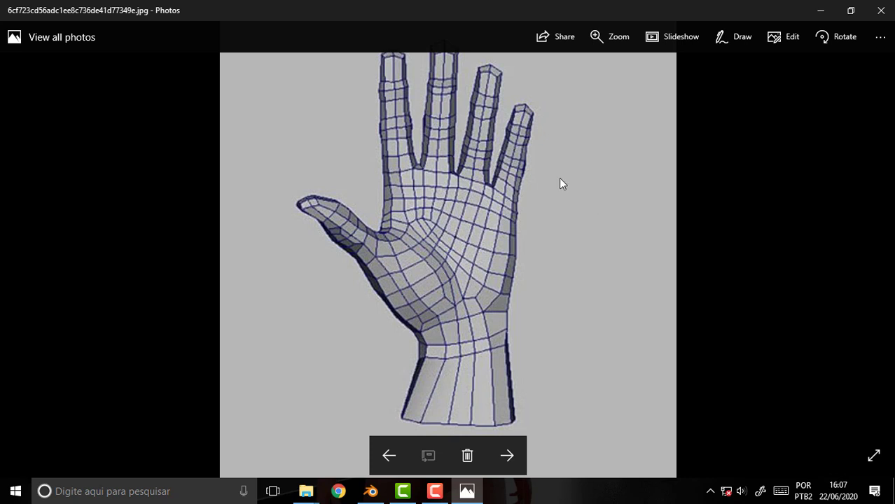
pyautogui.press('Right')
pyautogui.press('Right')
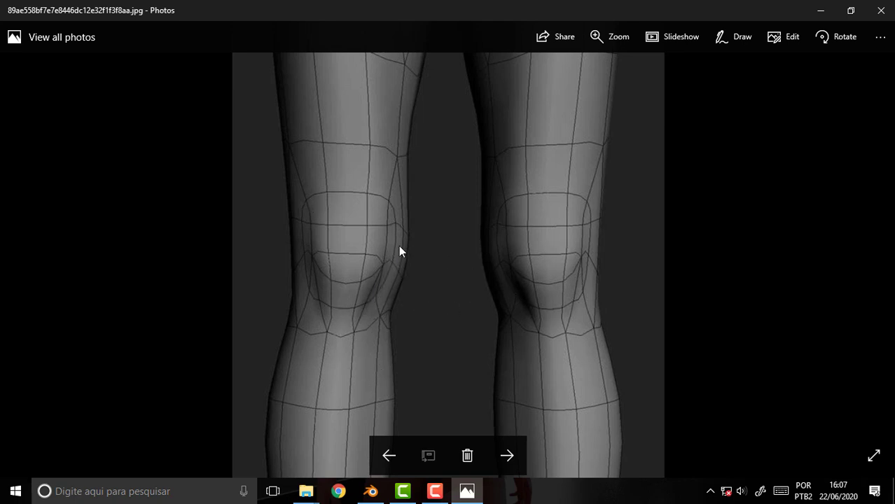
pyautogui.scroll(1, 400, 298)
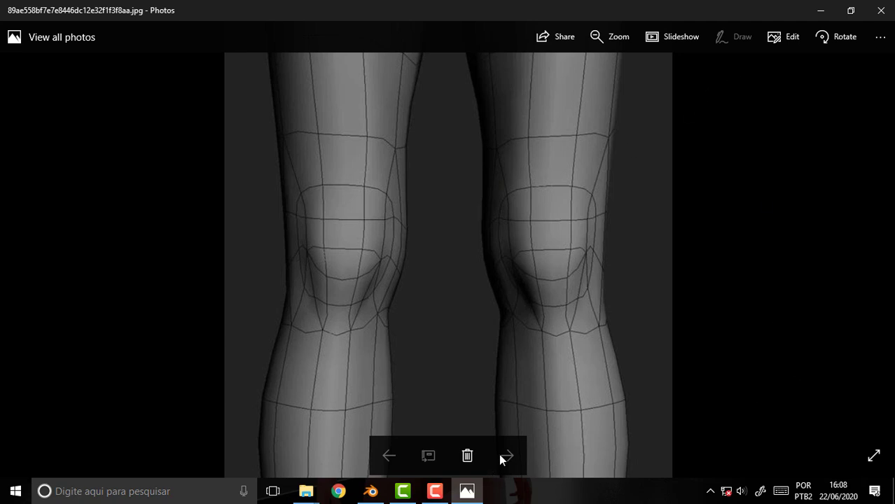
pyautogui.click(881, 9)
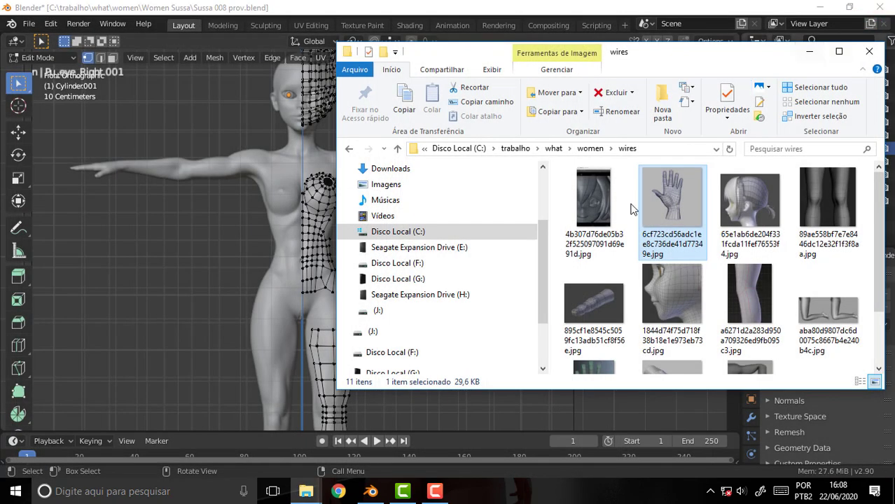
# Step: Open the knees image and step through the finger, head, leg and kneeling-legs wireframes
pyautogui.doubleClick(822, 192)
pyautogui.press('Right')
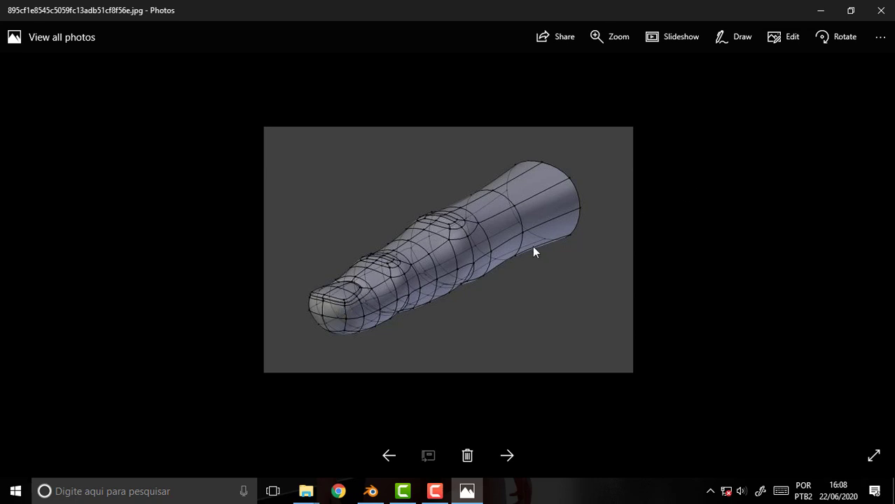
pyautogui.press('Right')
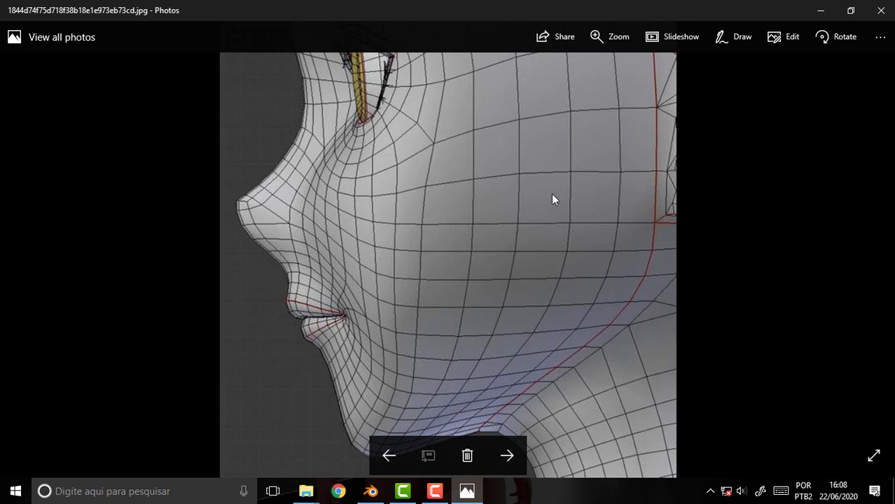
pyautogui.press('Right')
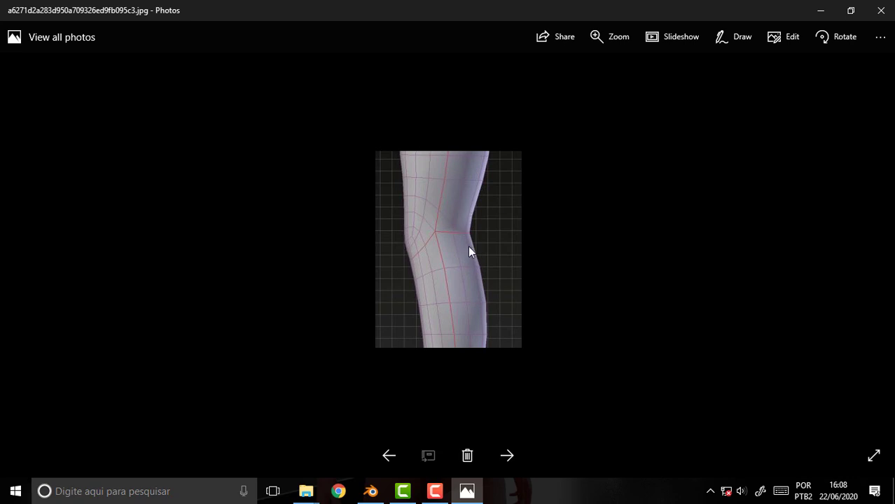
pyautogui.press('Right')
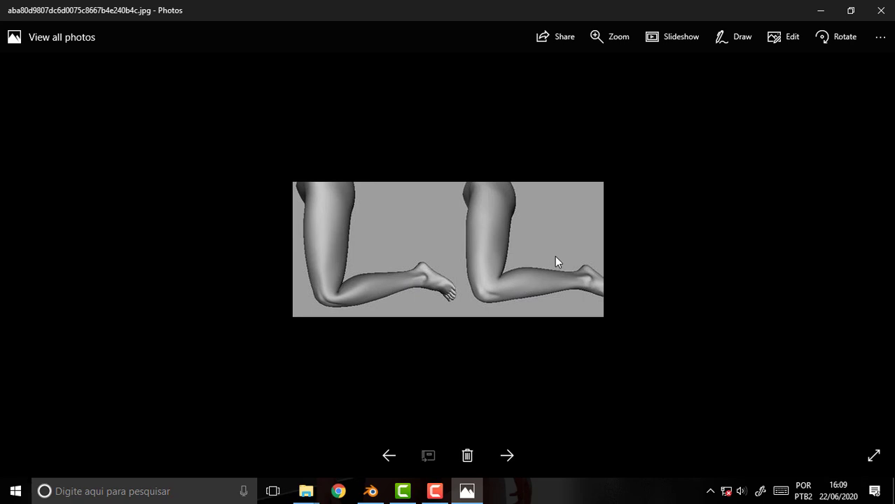
# Step: Browse the hand, angled hand mesh, arm comparison and anime head references, ending on the hand
pyautogui.press('Right')
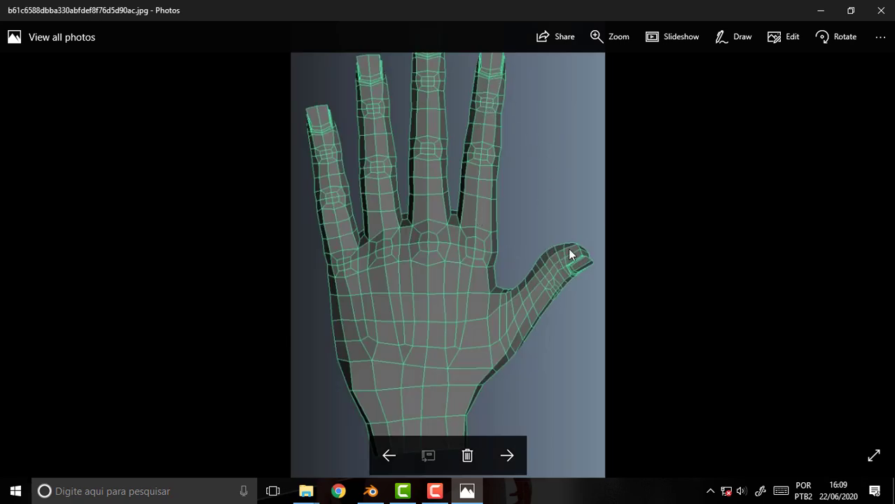
pyautogui.press('Right')
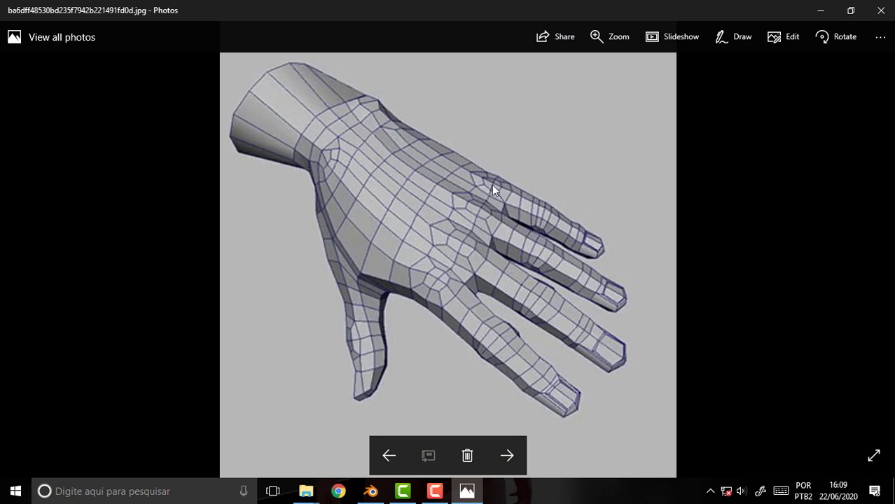
pyautogui.press('Right')
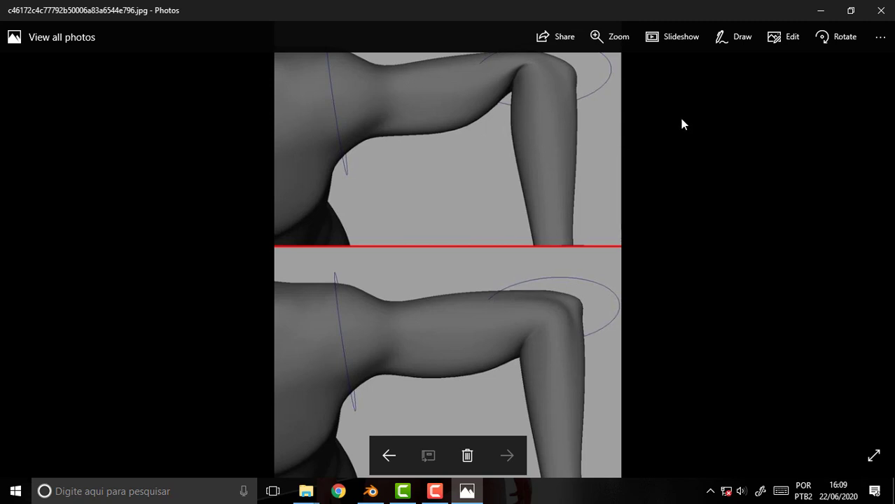
pyautogui.press('Left')
pyautogui.press('Left')
pyautogui.press('Left')
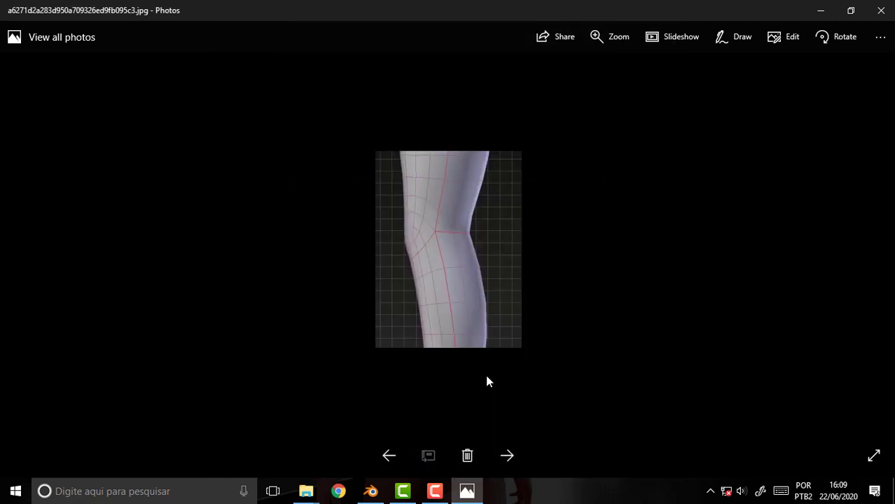
pyautogui.press('Left')
pyautogui.press('Left')
pyautogui.press('Left')
pyautogui.press('Left')
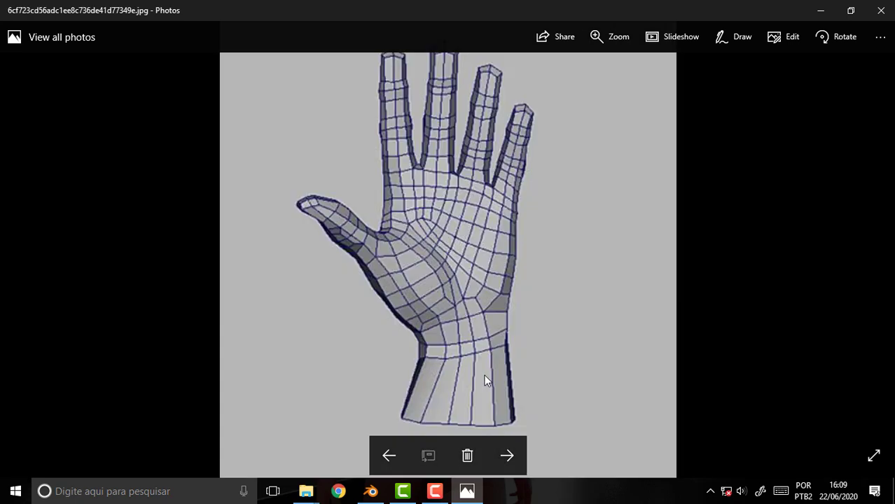
pyautogui.press('Left')
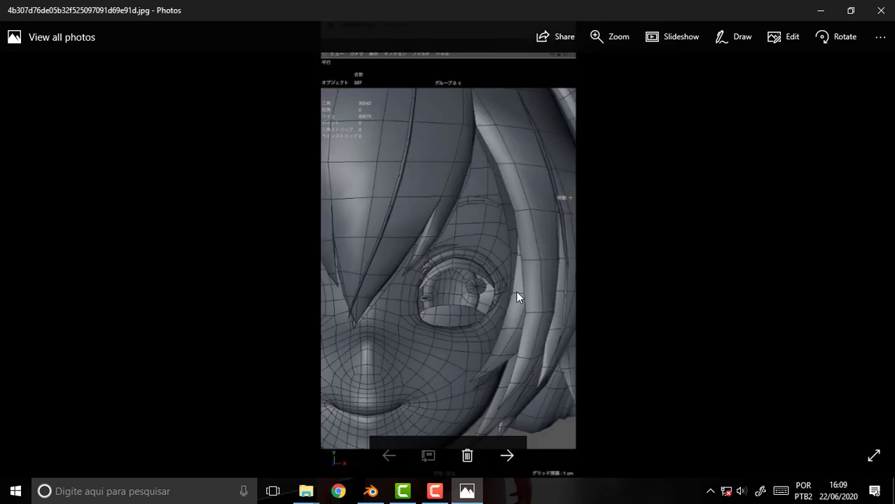
pyautogui.press('Right')
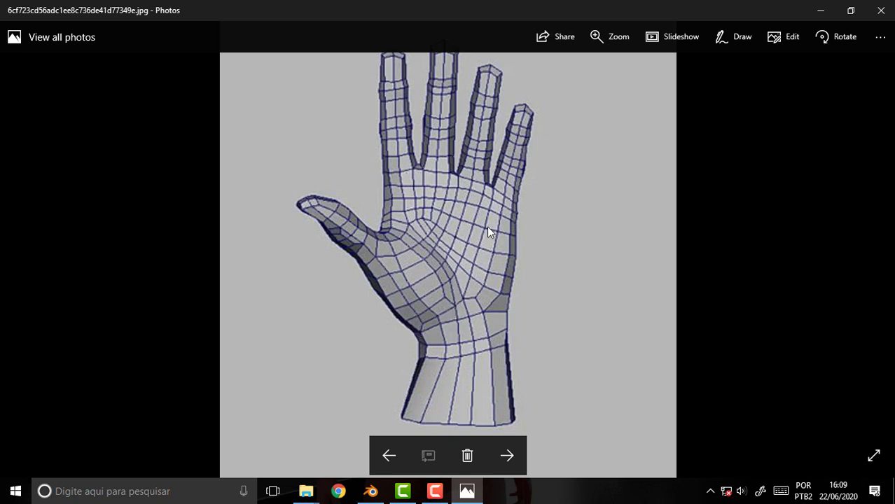
pyautogui.press('Left')
pyautogui.press('Right')
# Step: Close the image viewer, bring Blender forward and frame the figure from hips to feet
pyautogui.click(881, 10)
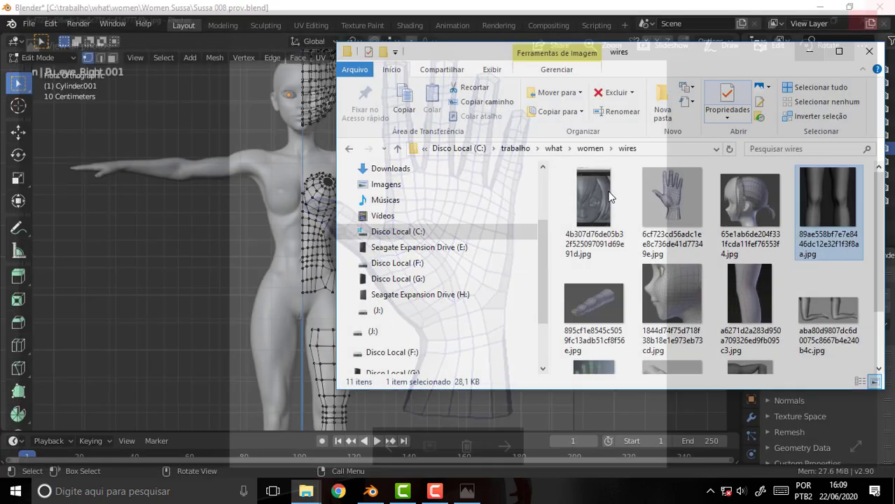
pyautogui.click(488, 12)
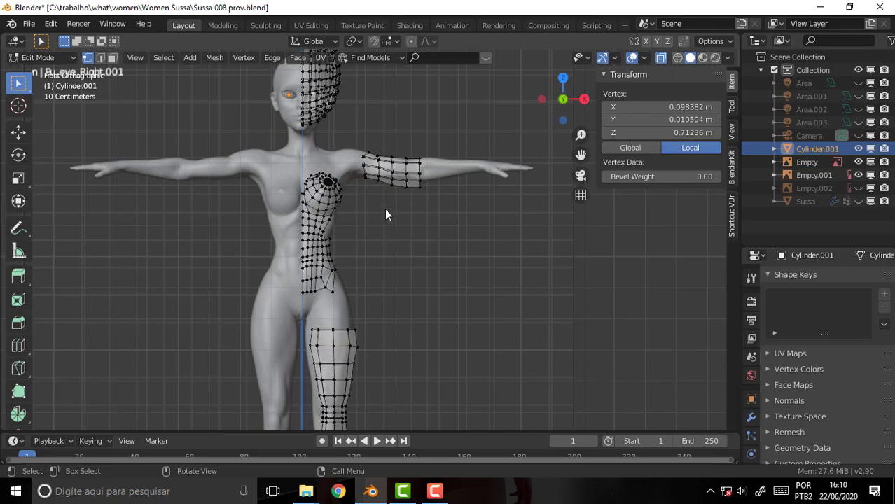
pyautogui.scroll(-1, 399, 245)
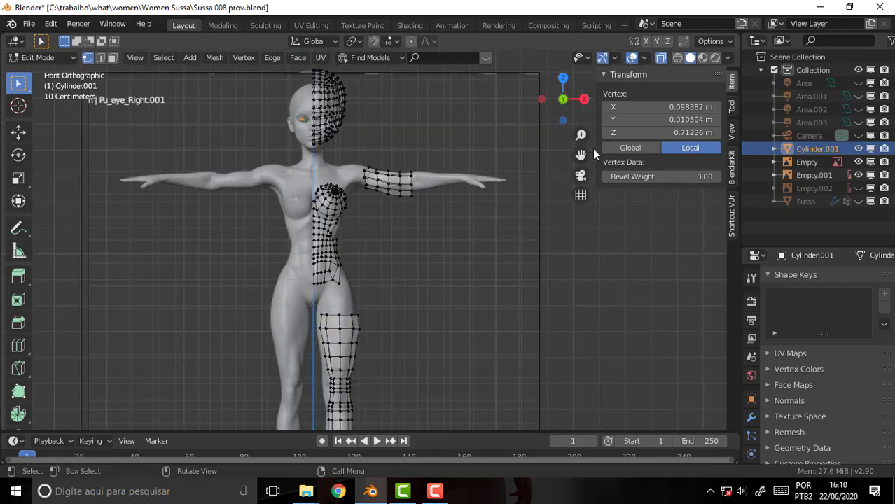
pyautogui.moveTo(580, 154); pyautogui.dragTo(567, 28)
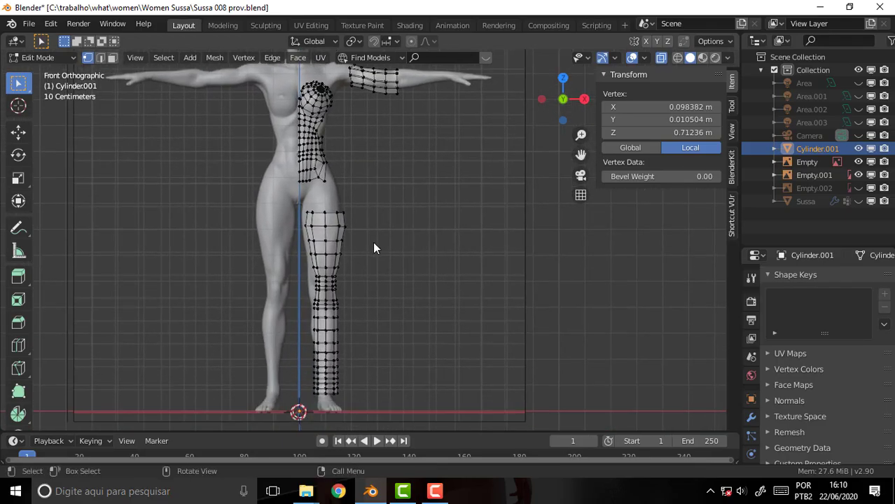